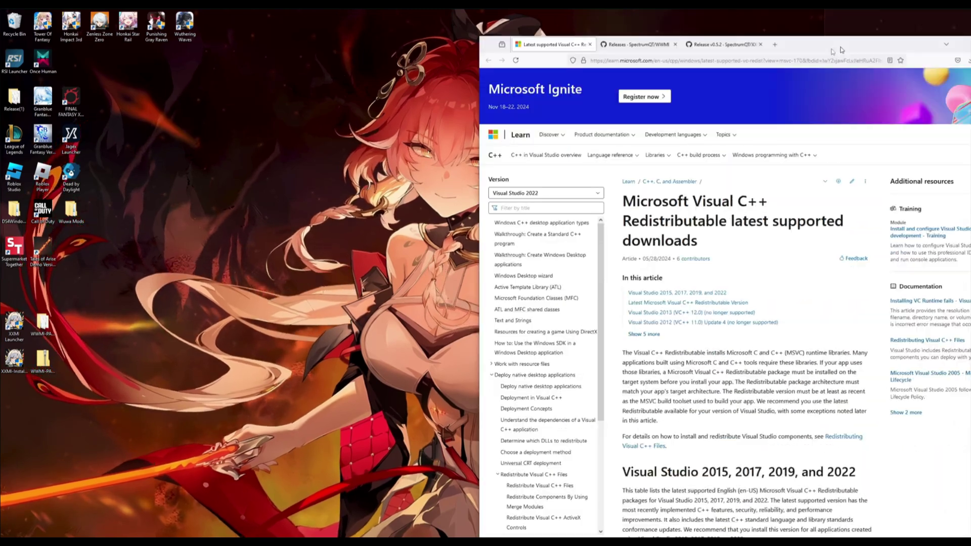
Download the X64 Visual C++ Redistributable from the latest version table, open its installer and close the setup window
left_click_drag(841, 50, 553, 29)
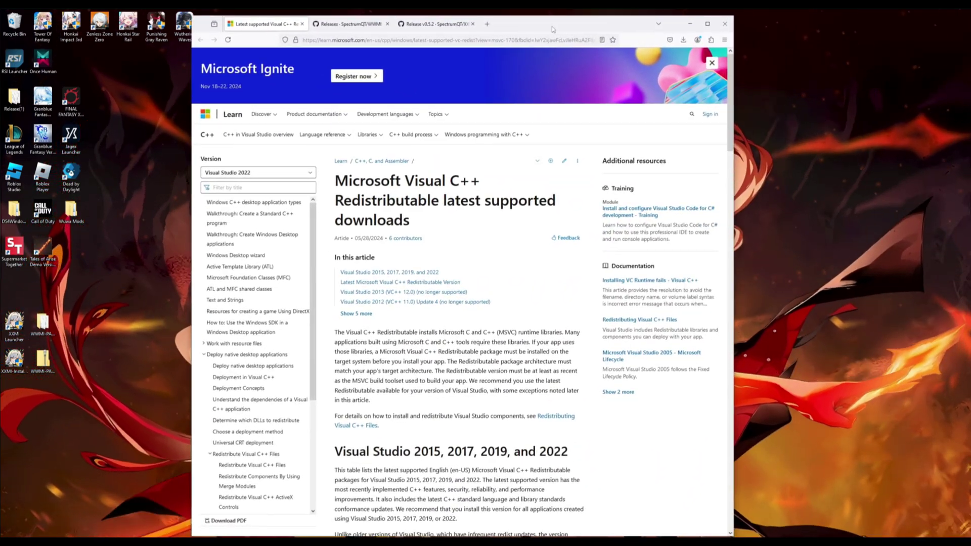
scroll(560, 242, "down", 2)
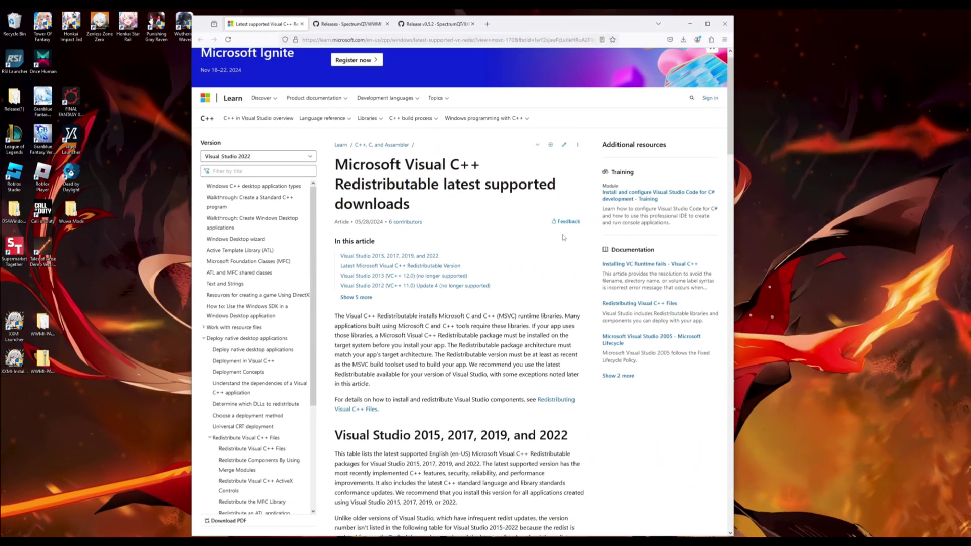
scroll(478, 211, "up", 1)
scroll(478, 212, "down", 6)
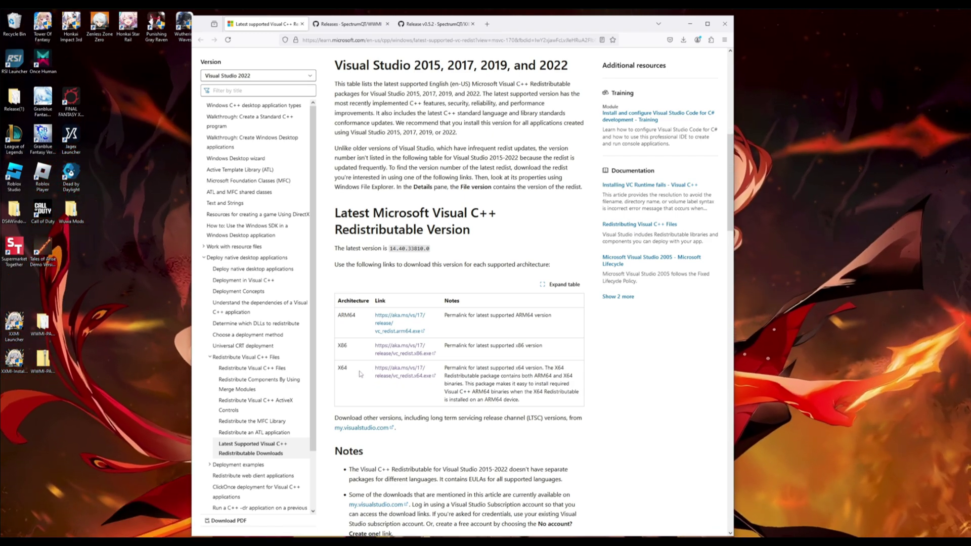
left_click(401, 370)
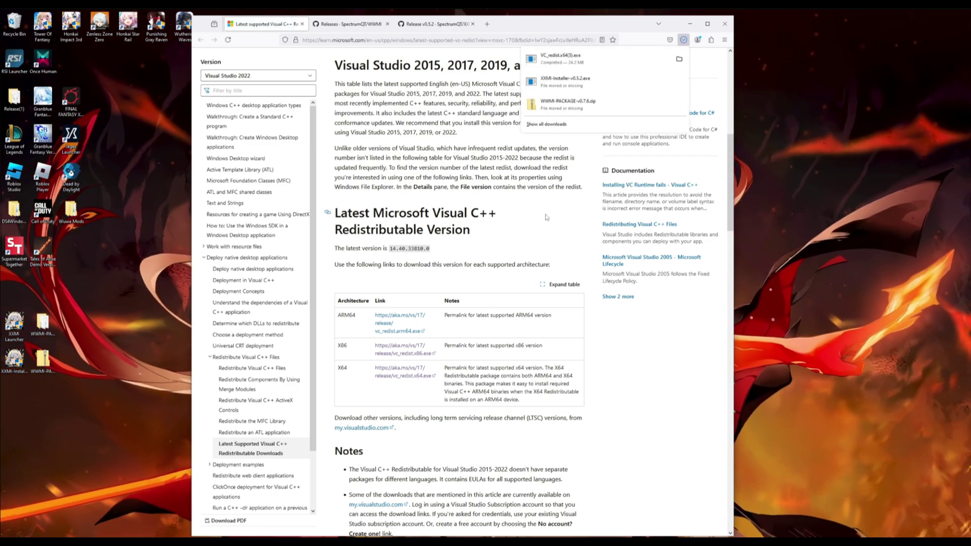
left_click(603, 59)
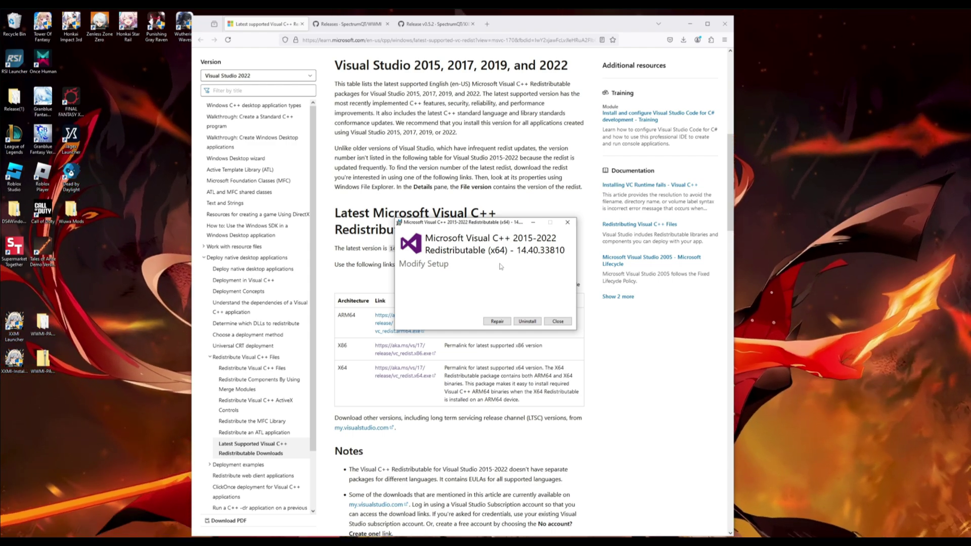
left_click(568, 223)
Download WWMI-PACKAGE-v0.7.6.zip from the assets of the v0.7.6 release on the WWMI GitHub page
key("ctrl+Tab")
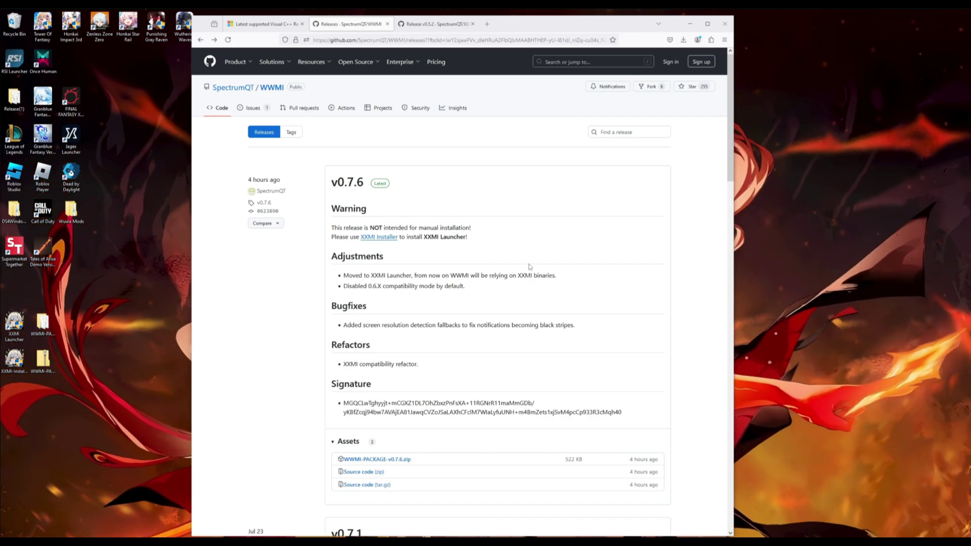
scroll(529, 266, "down", 1)
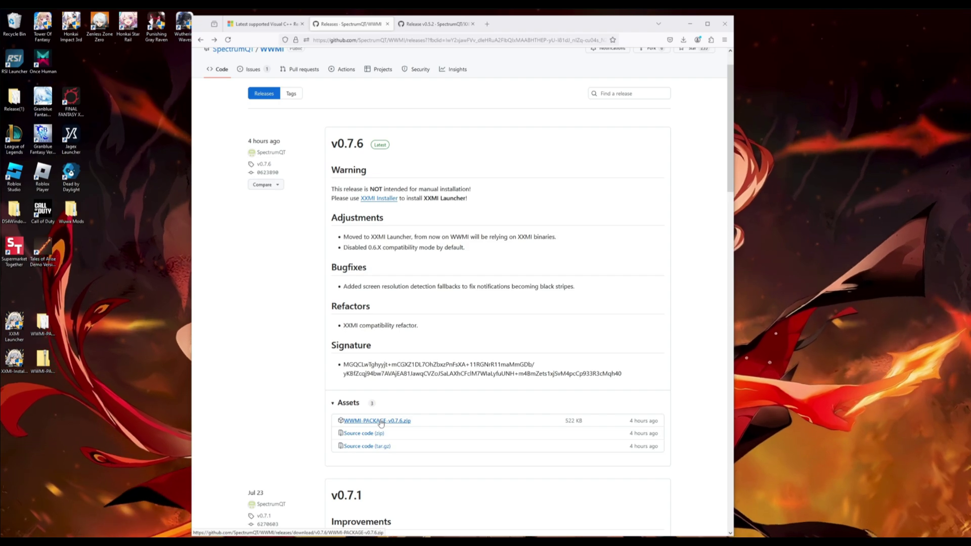
left_click(381, 422)
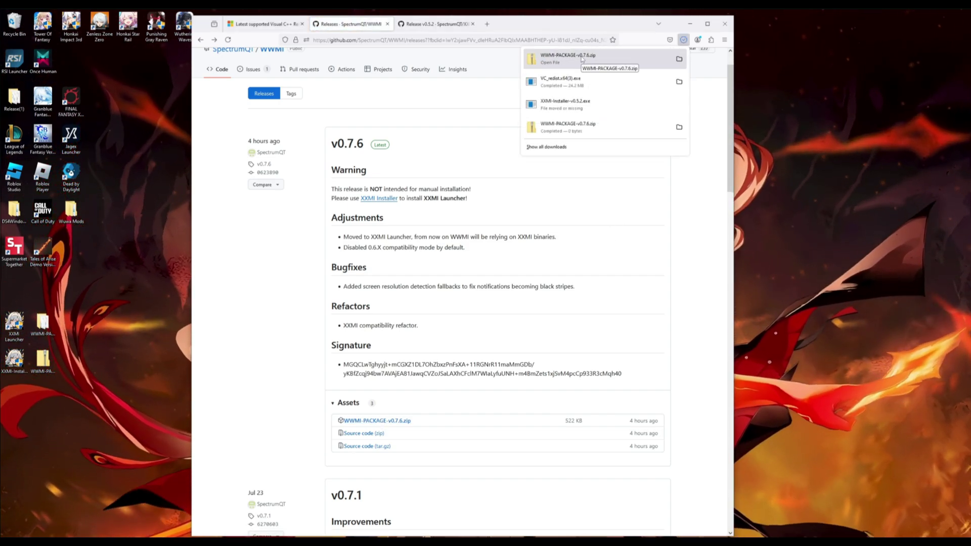
Open the extracted WWMI-PACKAGE-v0.7.6 folder on the desktop to check its contents, and clear its window out of the way
left_click(43, 362)
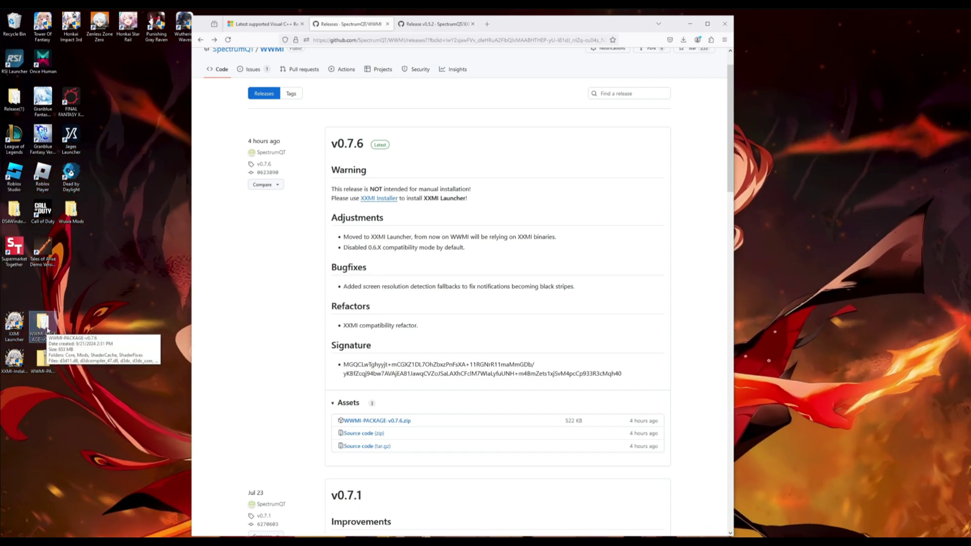
double_click(43, 361)
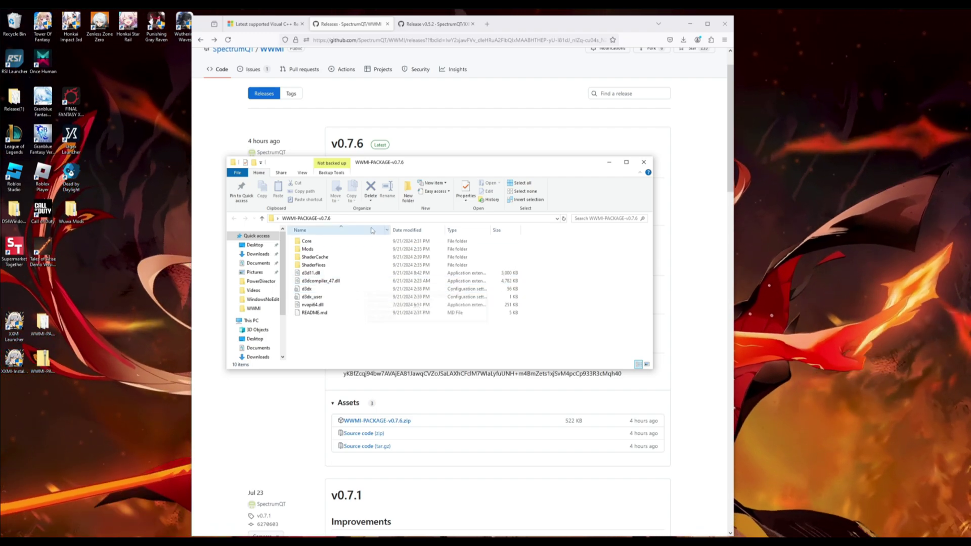
left_click_drag(436, 164, 970, 128)
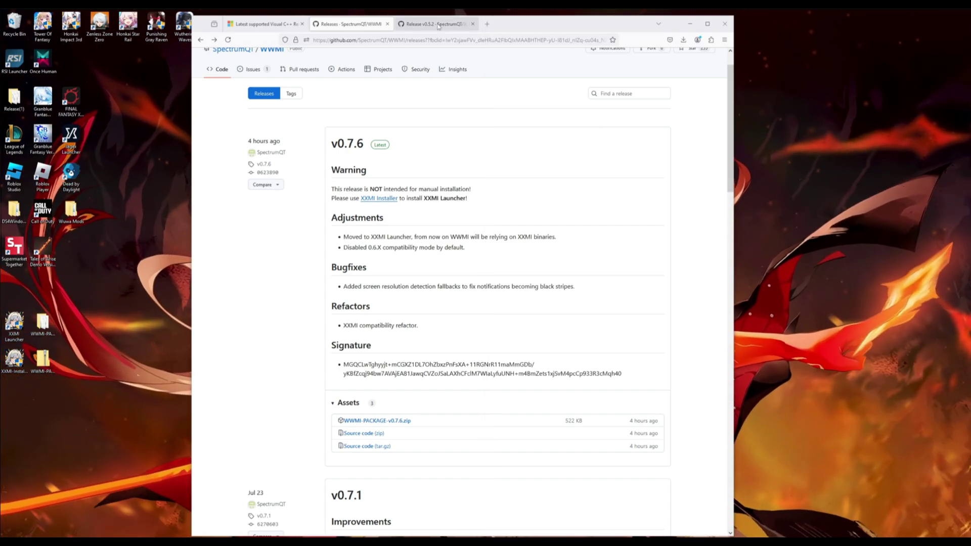
Show the XXMI-Installer v0.5.2 release page with its installer download, and bring up XXMI Launcher on the desktop
left_click(438, 26)
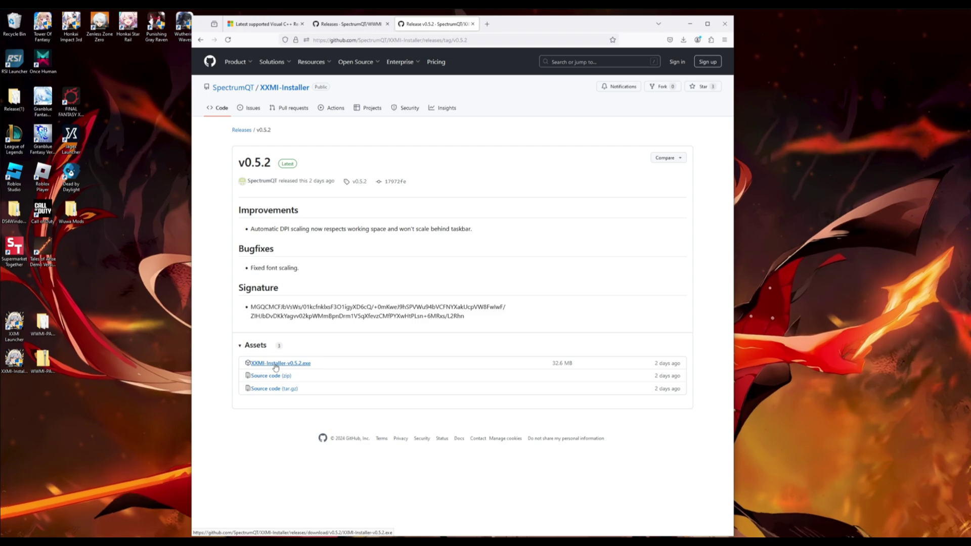
left_click(15, 360)
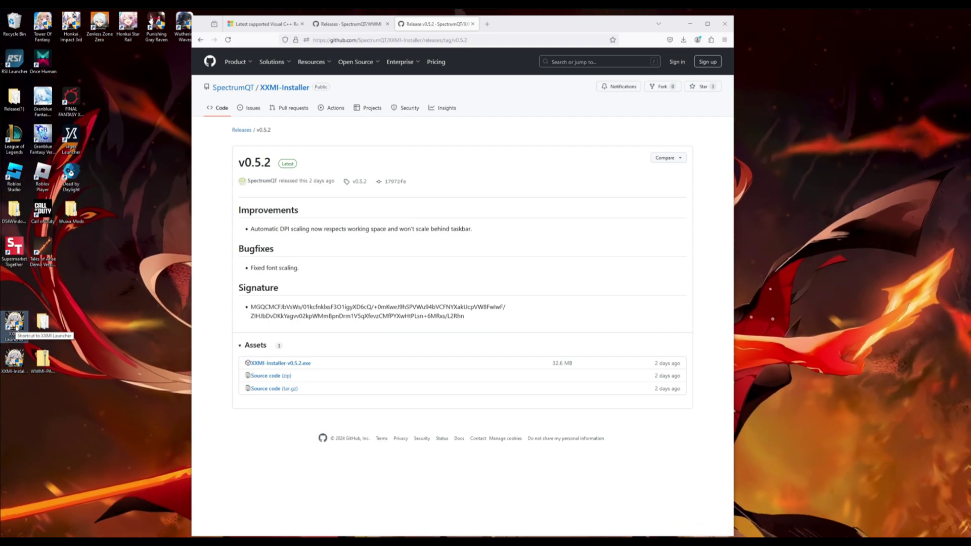
key("super+d")
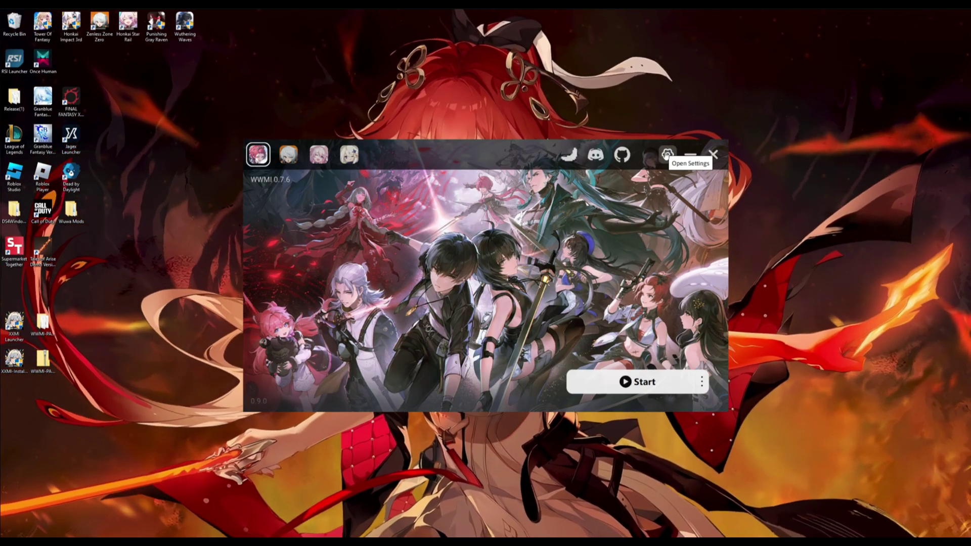
Set the launcher's game folder to Wuthering Waves Game in Program Files on drive C
left_click(667, 154)
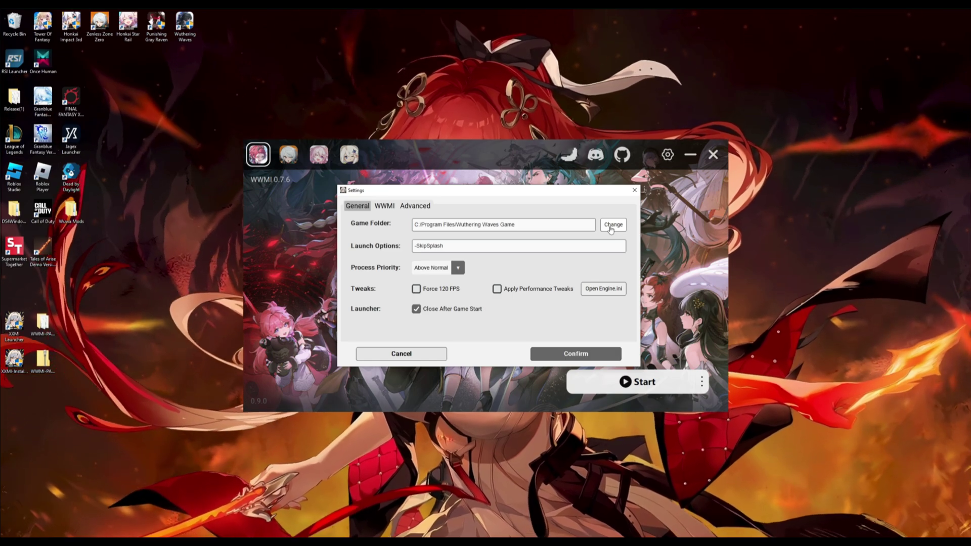
left_click(612, 225)
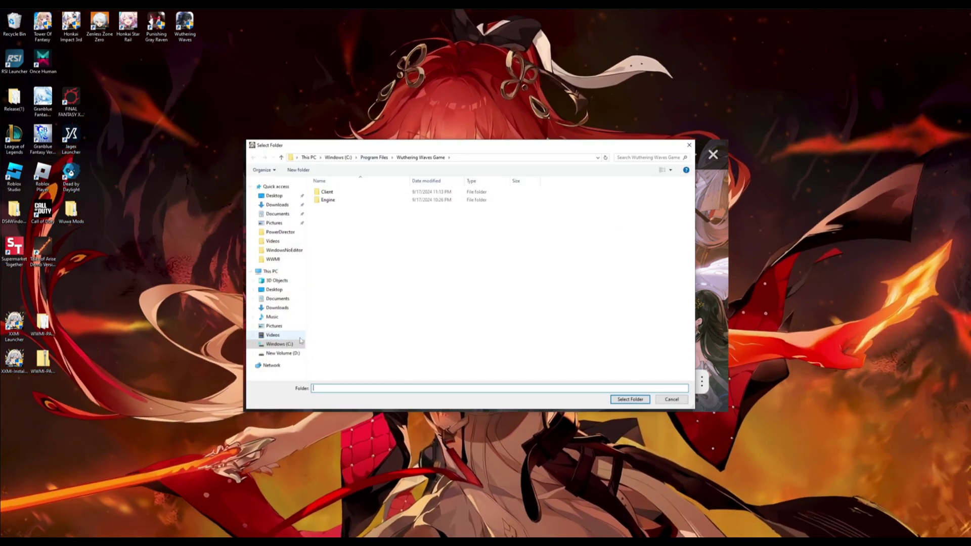
left_click(282, 346)
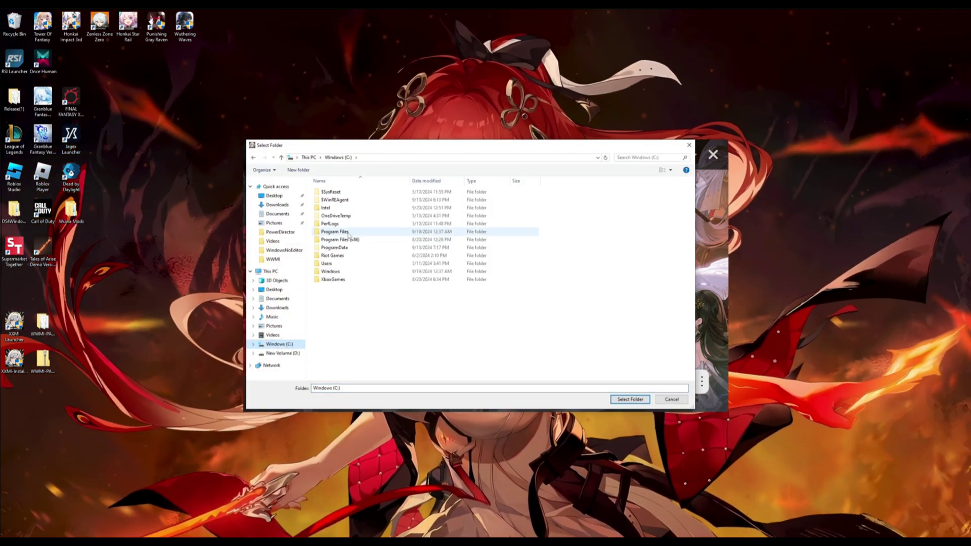
double_click(348, 234)
scroll(346, 303, "down", 6)
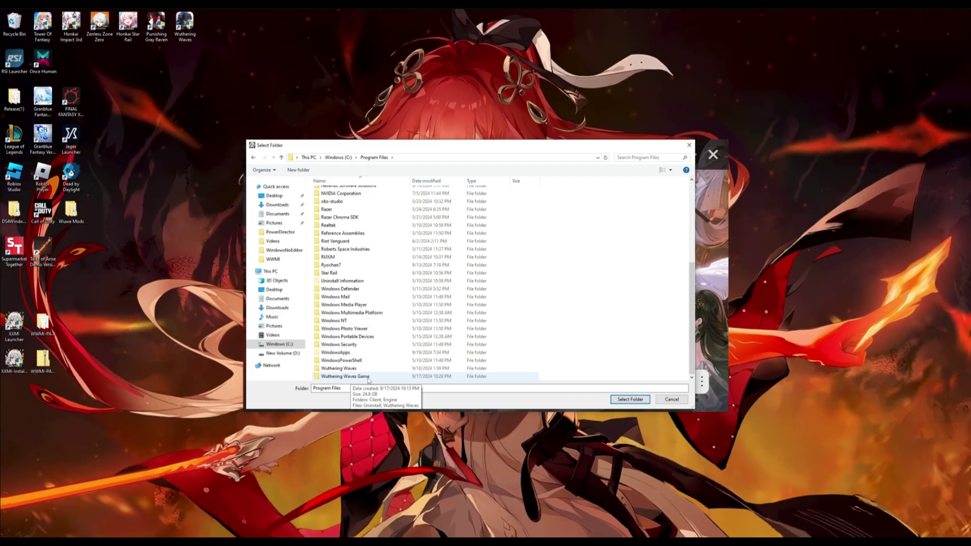
double_click(349, 377)
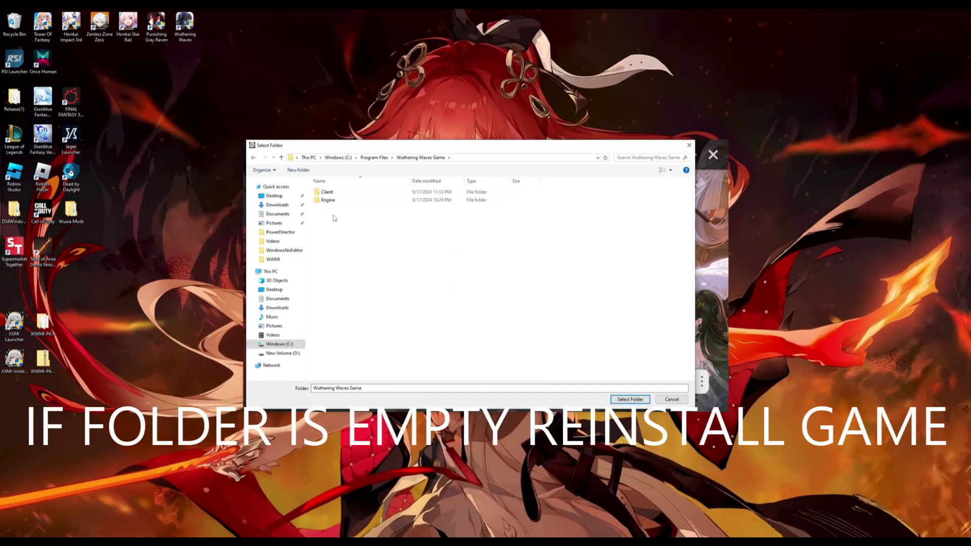
left_click(253, 157)
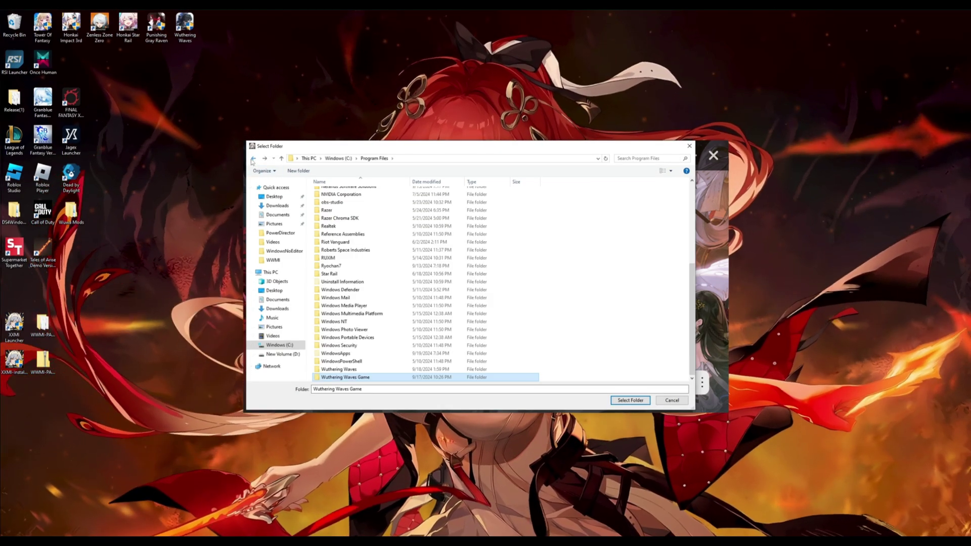
left_click(374, 377)
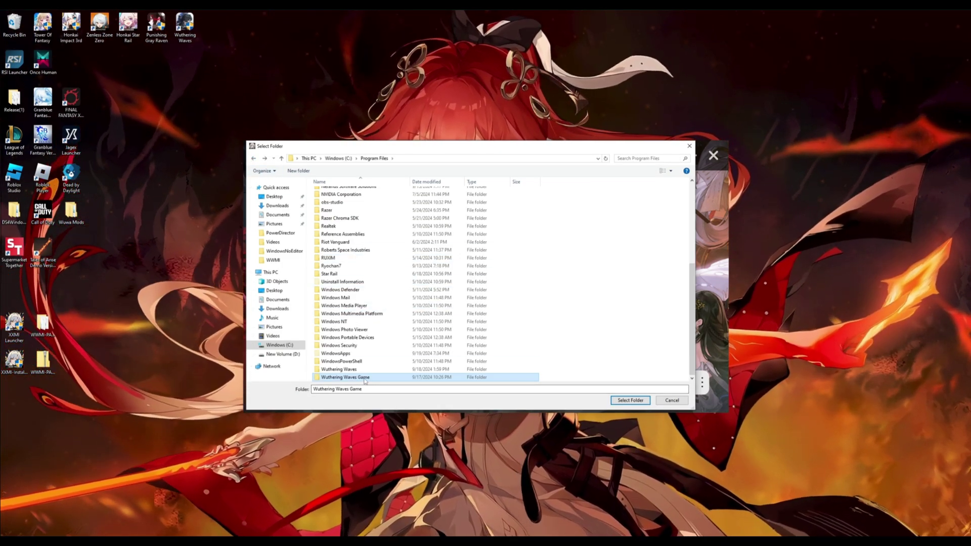
left_click(626, 400)
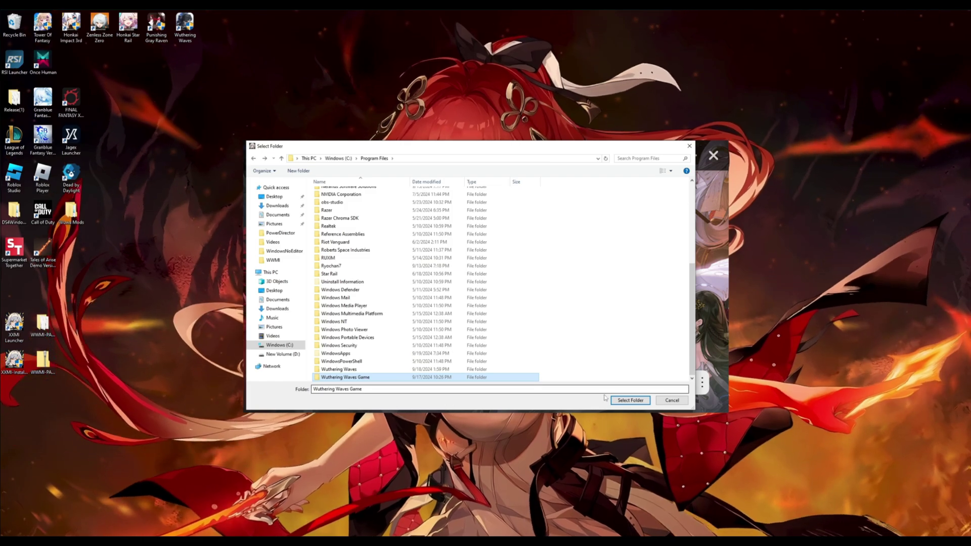
left_click(626, 400)
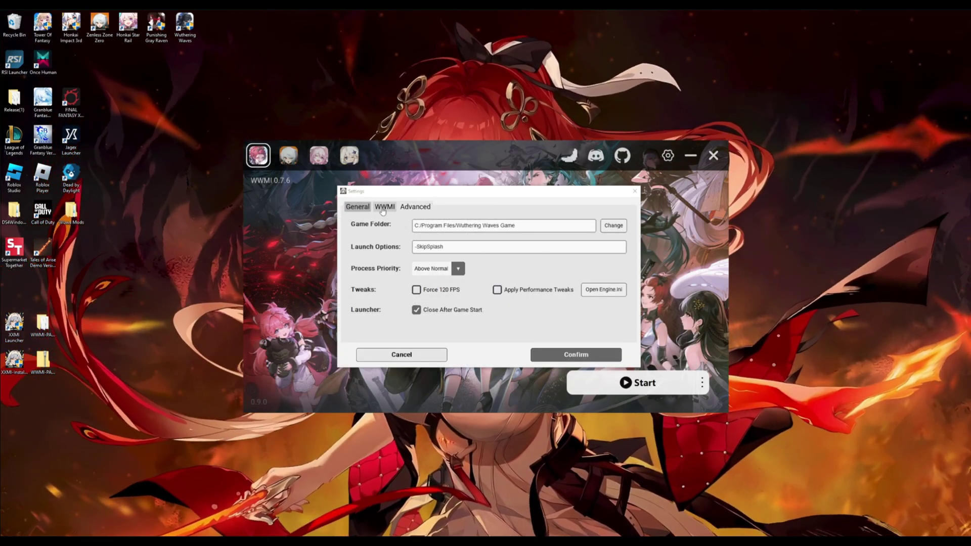
Set the WWMI folder to WWMI-PACKAGE-v0.7.6 on the desktop and confirm the launcher settings
left_click(383, 209)
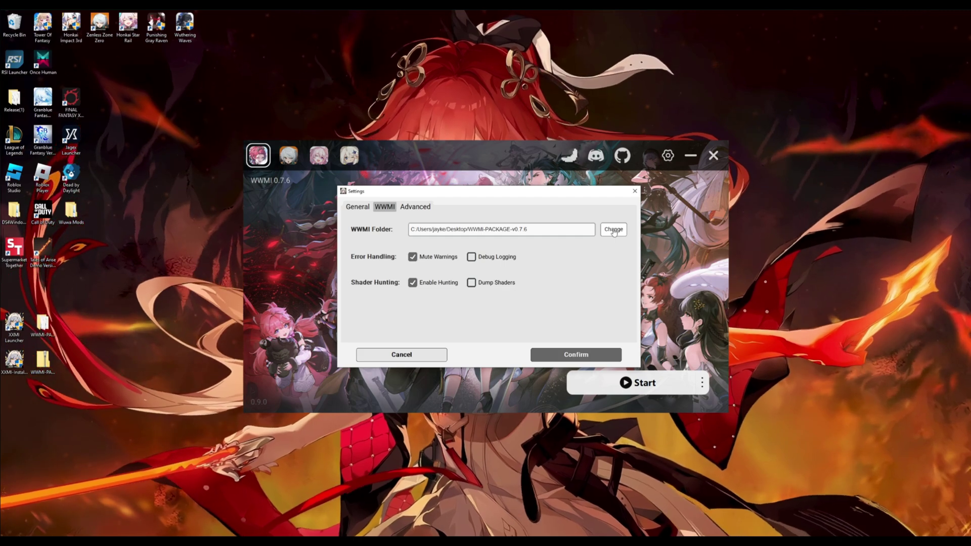
left_click(613, 230)
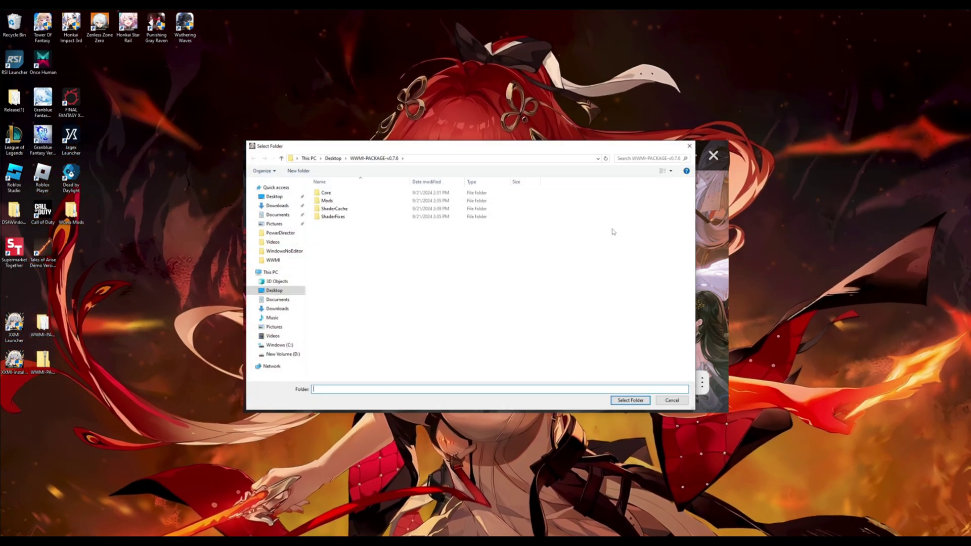
left_click(300, 289)
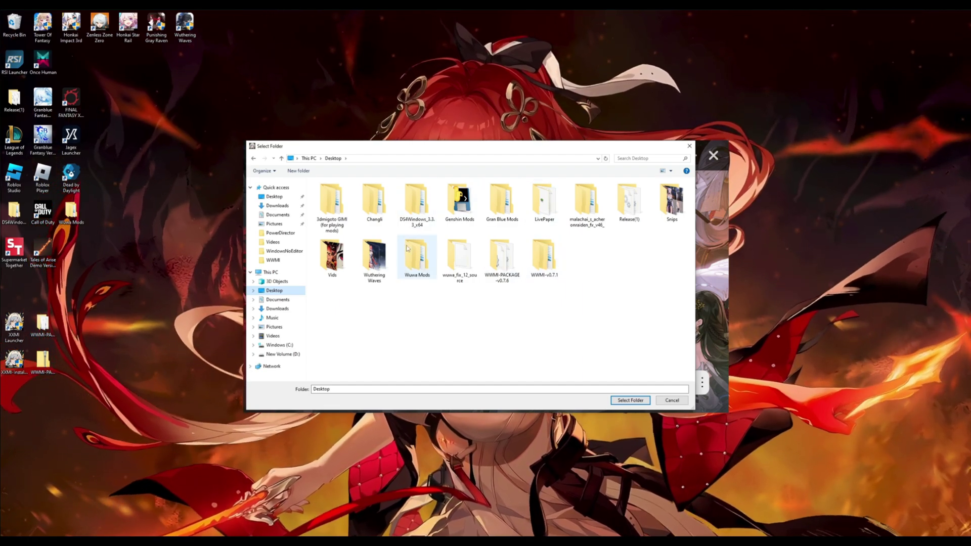
left_click(498, 266)
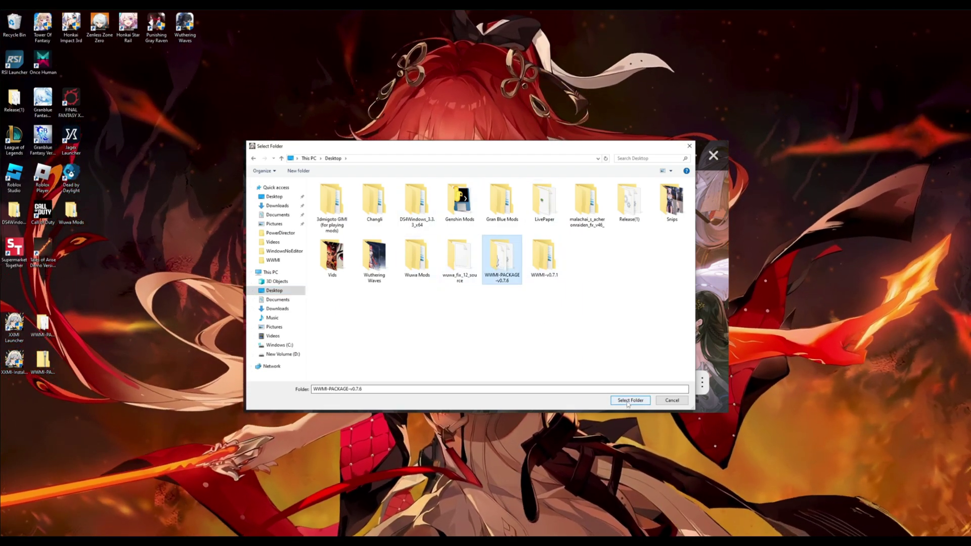
left_click(627, 401)
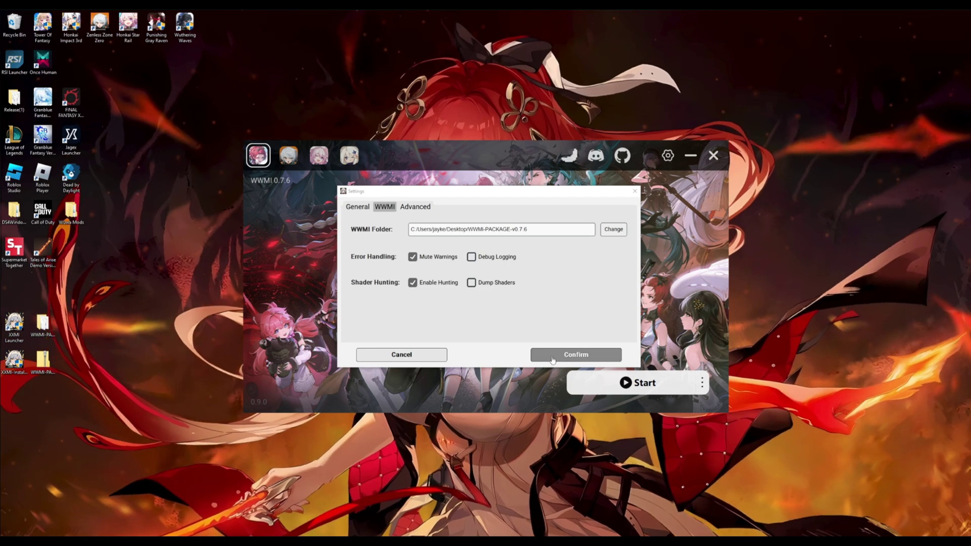
left_click(550, 356)
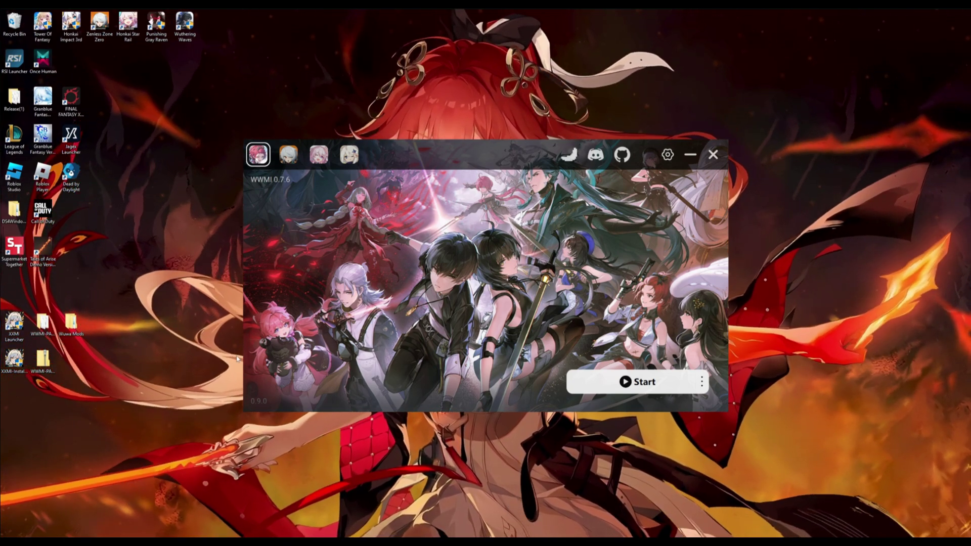
Open the WWMI package folder and the Wuwa Mods folder from the desktop and arrange their windows one above the other
double_click(42, 327)
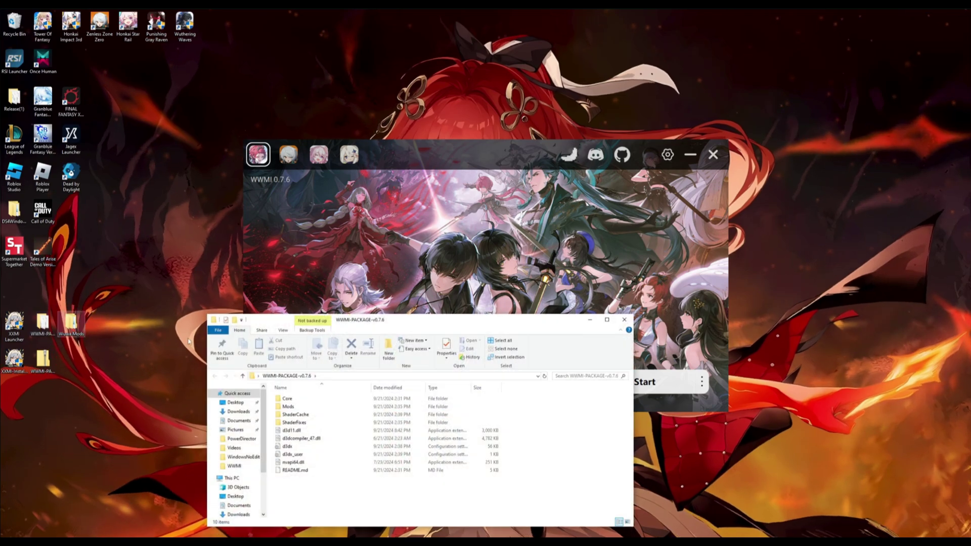
left_click_drag(425, 319, 425, 114)
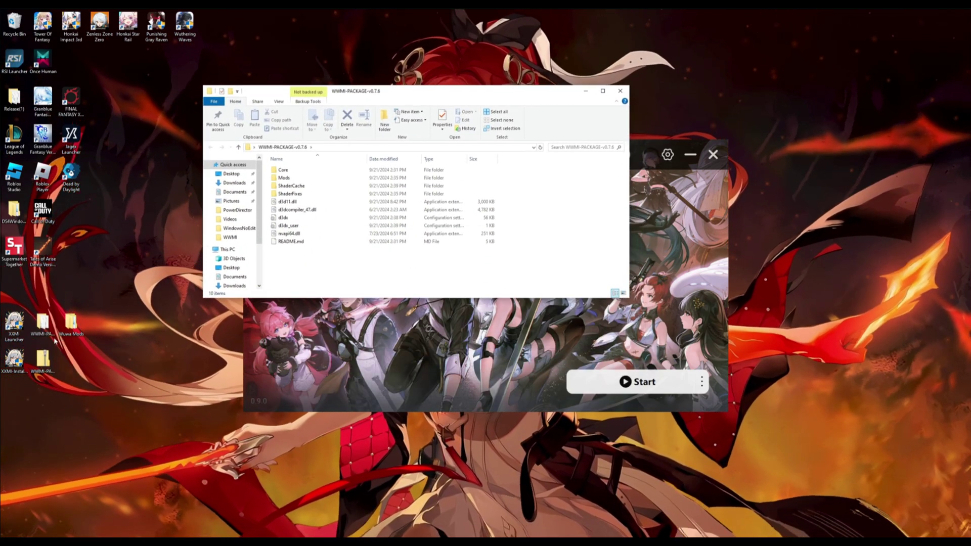
double_click(70, 326)
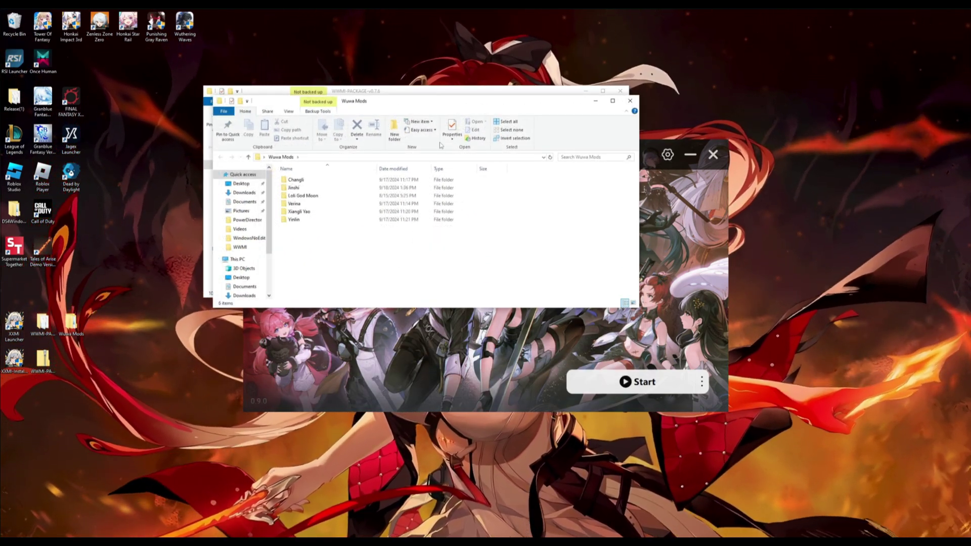
left_click_drag(434, 104, 423, 316)
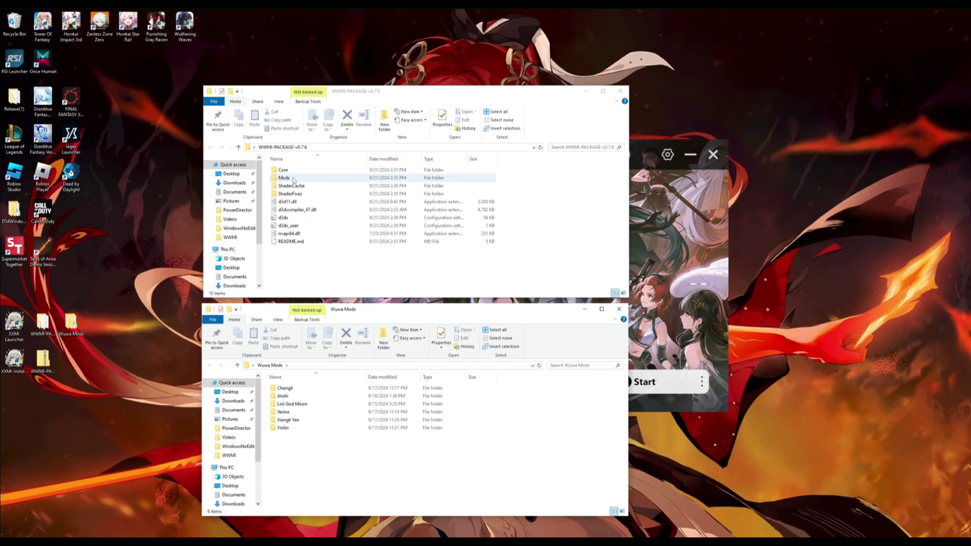
Open the WWMI package's Mods folder, look inside its Changli folder and return to Mods
double_click(293, 179)
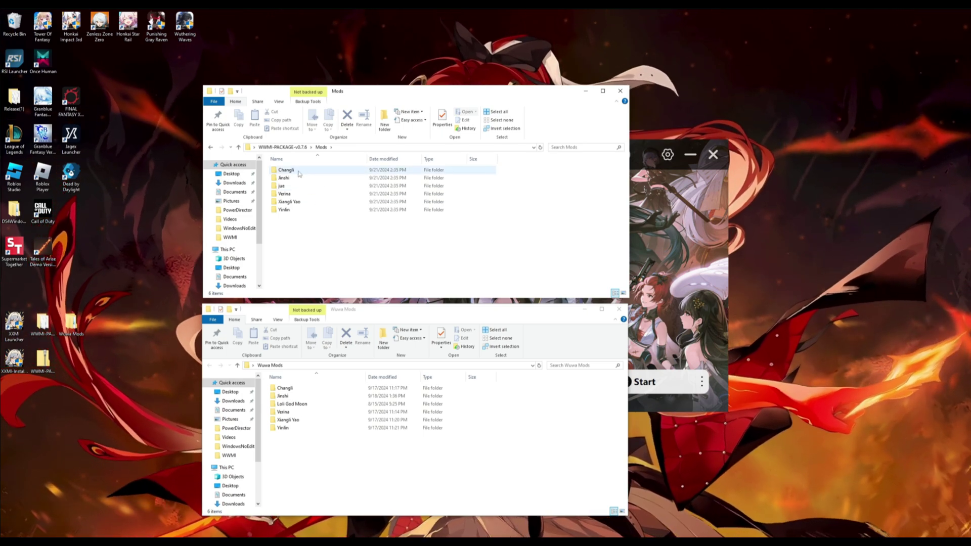
double_click(299, 174)
key("alt+Left")
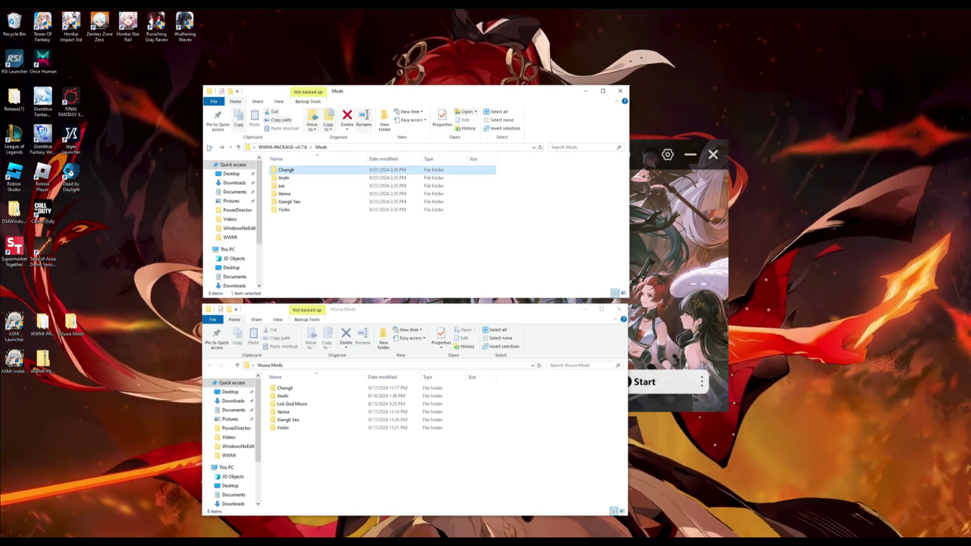
Look inside the package's Jinshi folder, return to Mods, and open the Jinshi folder in Wuwa Mods
double_click(284, 178)
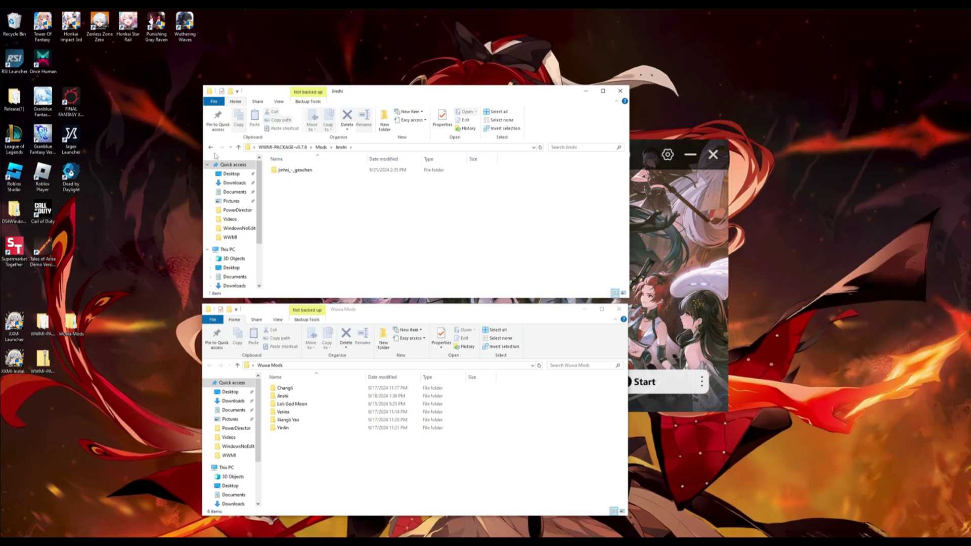
left_click(211, 147)
left_click(323, 459)
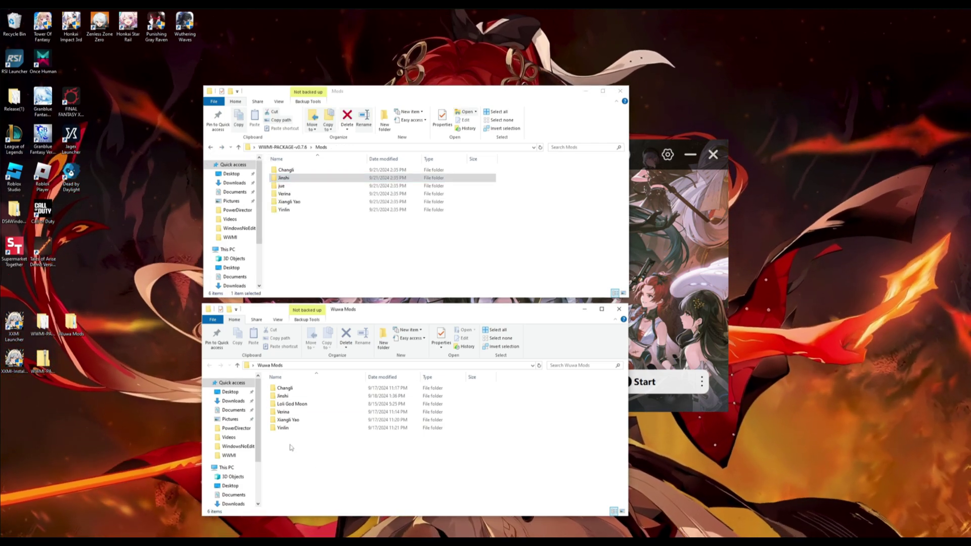
left_click_drag(354, 479, 306, 458)
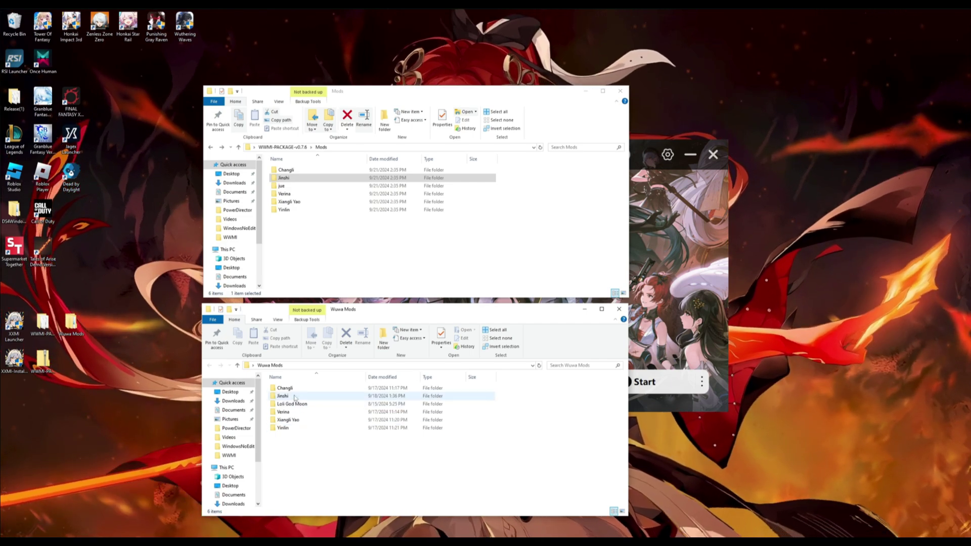
double_click(295, 397)
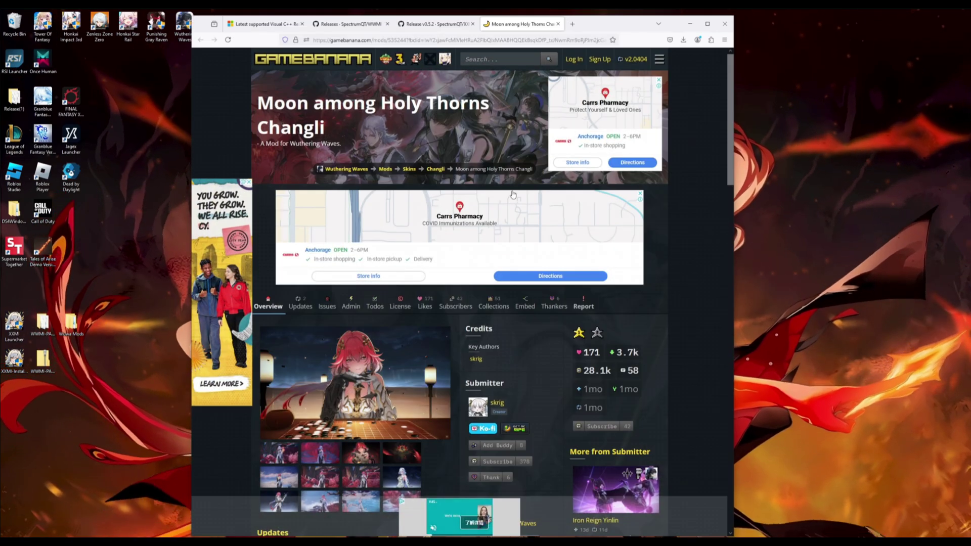
On GameBanana's Moon among Holy Thorns Changli page, find the files and open the manual download of oa_changli_733af.zip
scroll(438, 289, "down", 10)
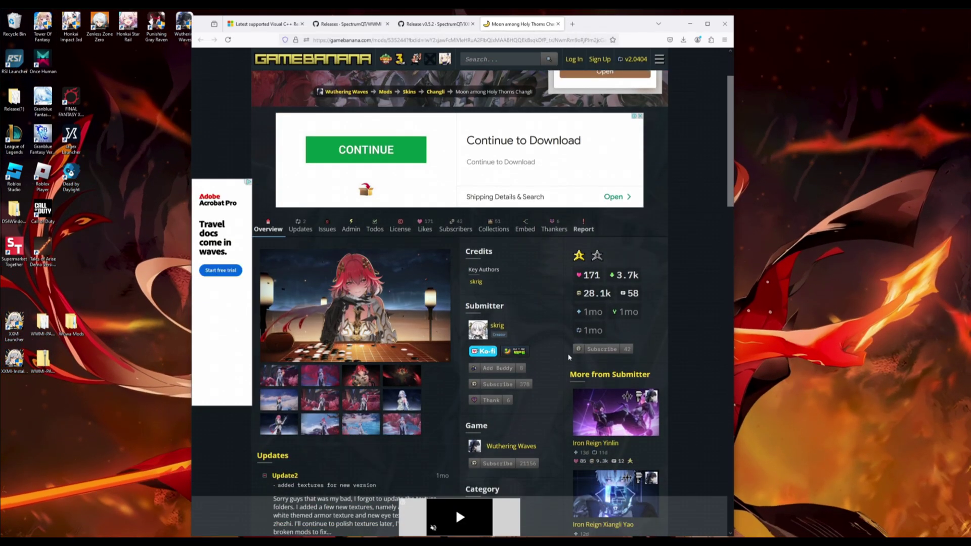
scroll(439, 289, "down", 8)
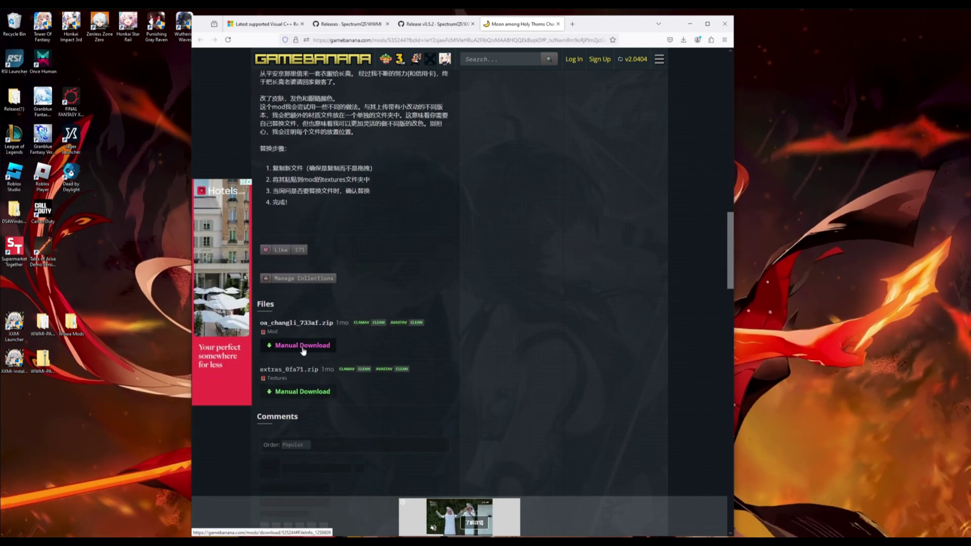
left_click(303, 345)
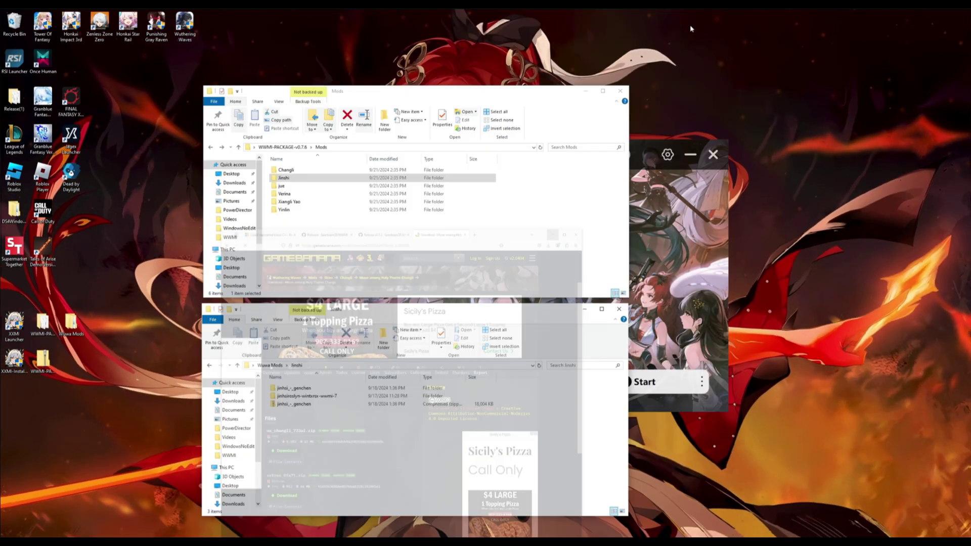
Return to Wuwa Mods, open its Changli folder and select the extracted oa_changli_733af folder
left_click(215, 365)
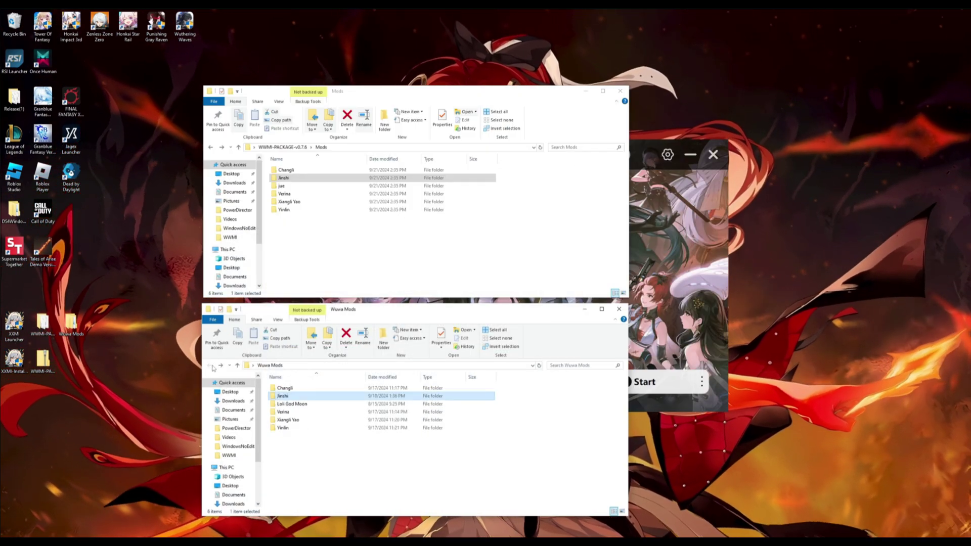
double_click(284, 388)
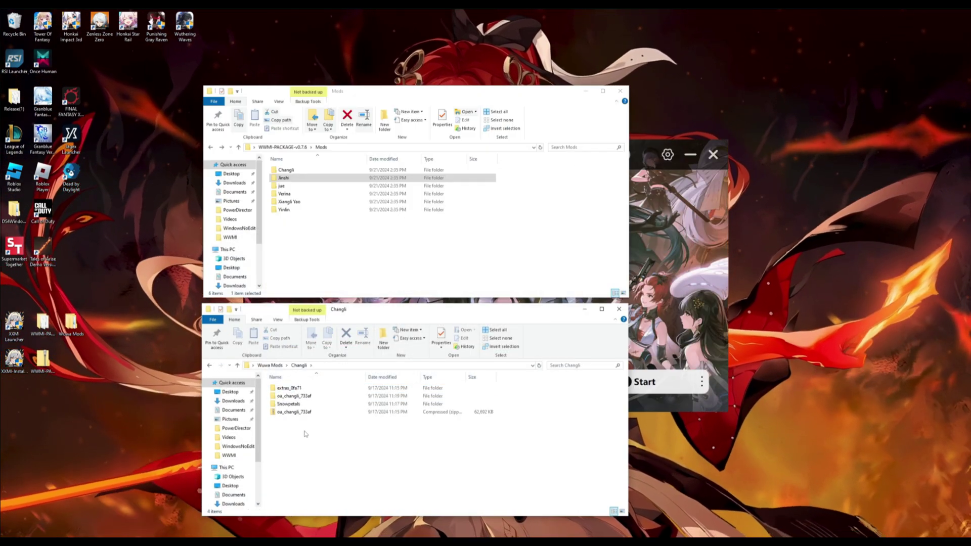
left_click(292, 412)
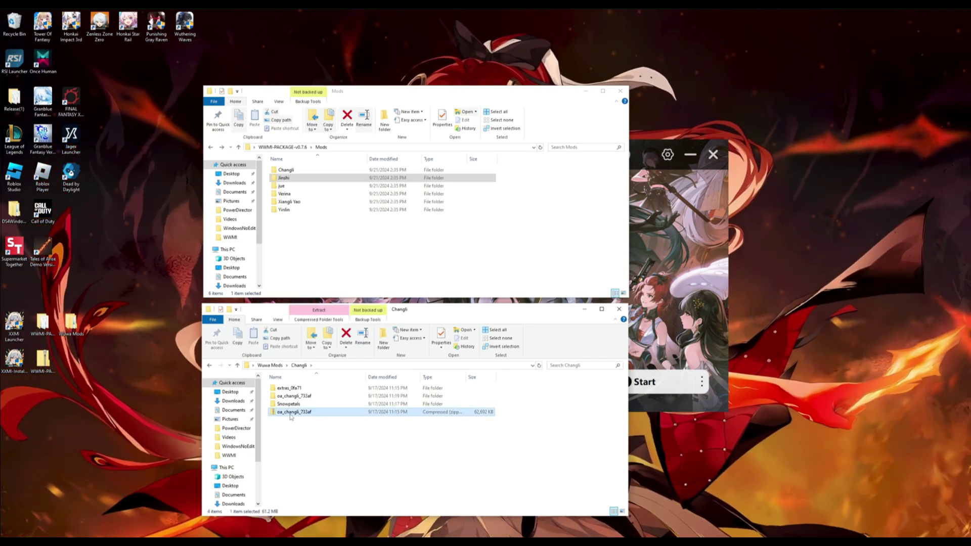
left_click(295, 397)
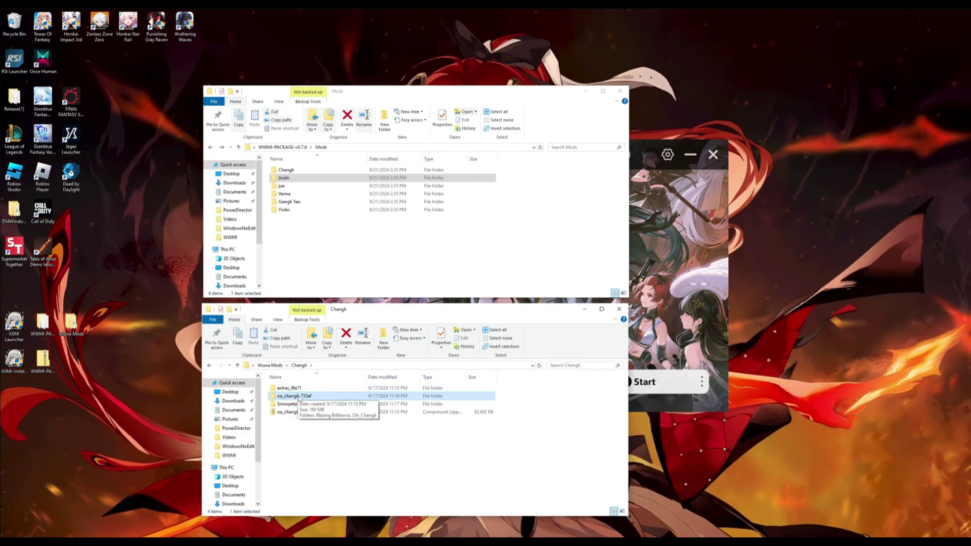
Go back to the WWMI package's root, reopen its Mods folder and open the Changli folder inside it
left_click(303, 238)
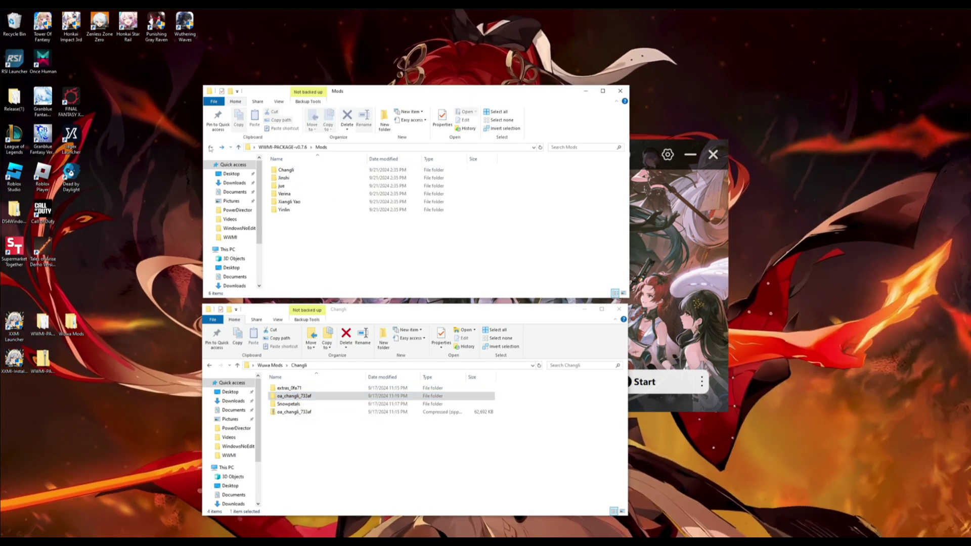
left_click(209, 148)
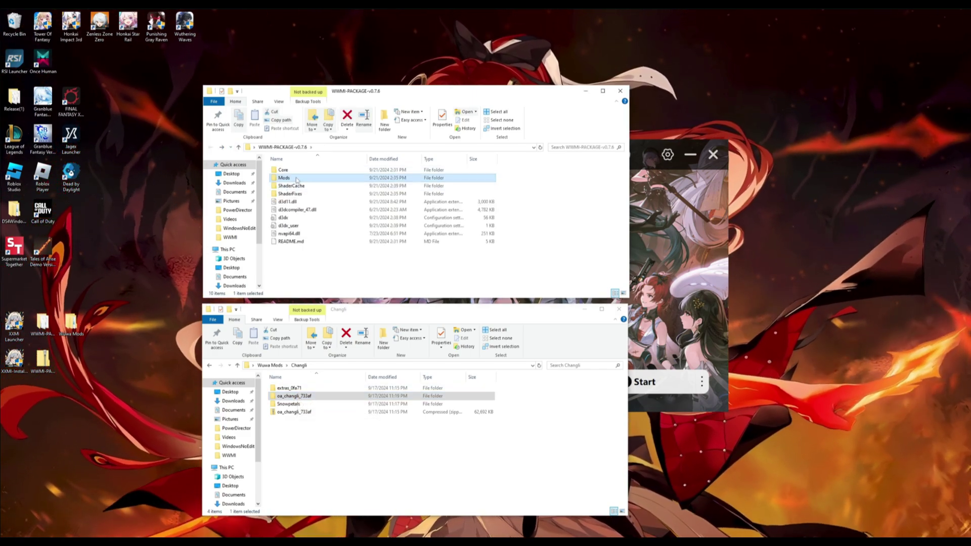
double_click(285, 177)
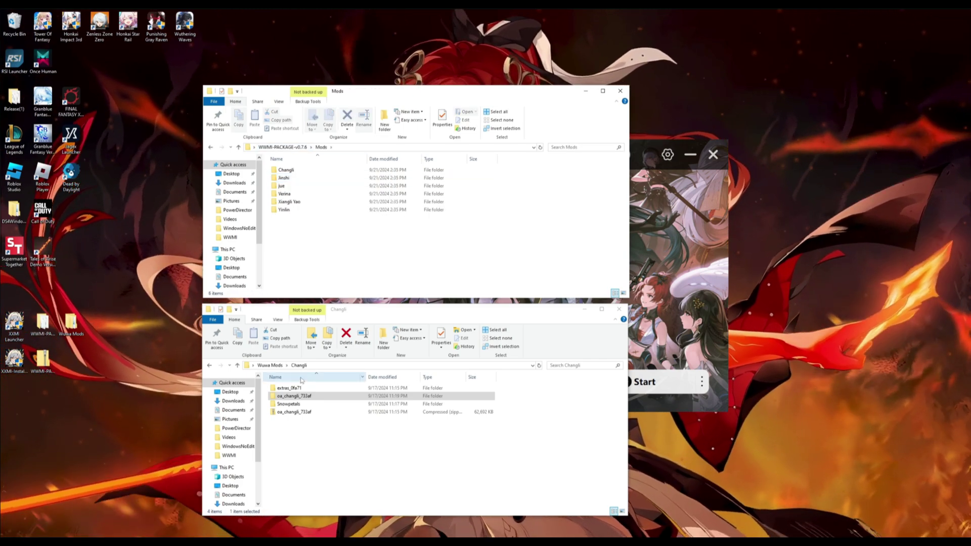
left_click(292, 396)
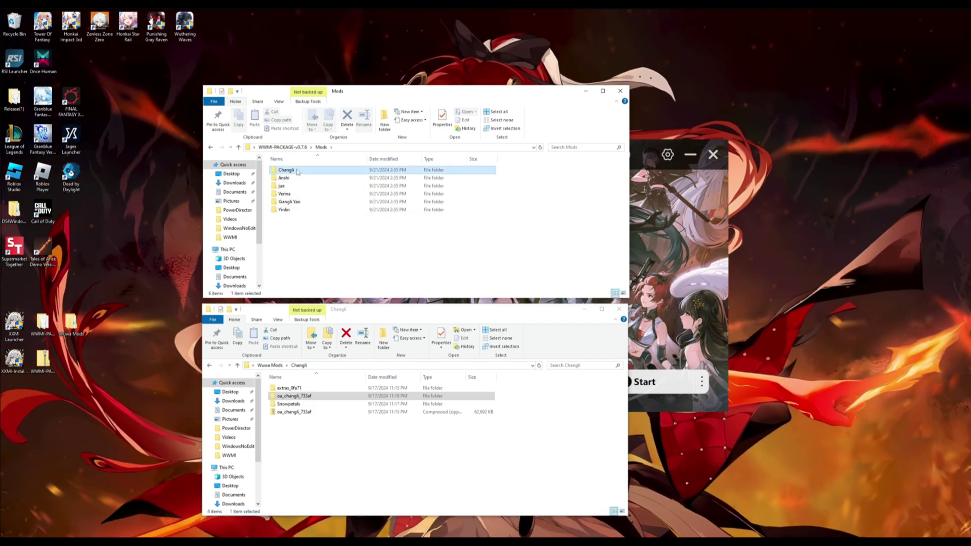
double_click(286, 170)
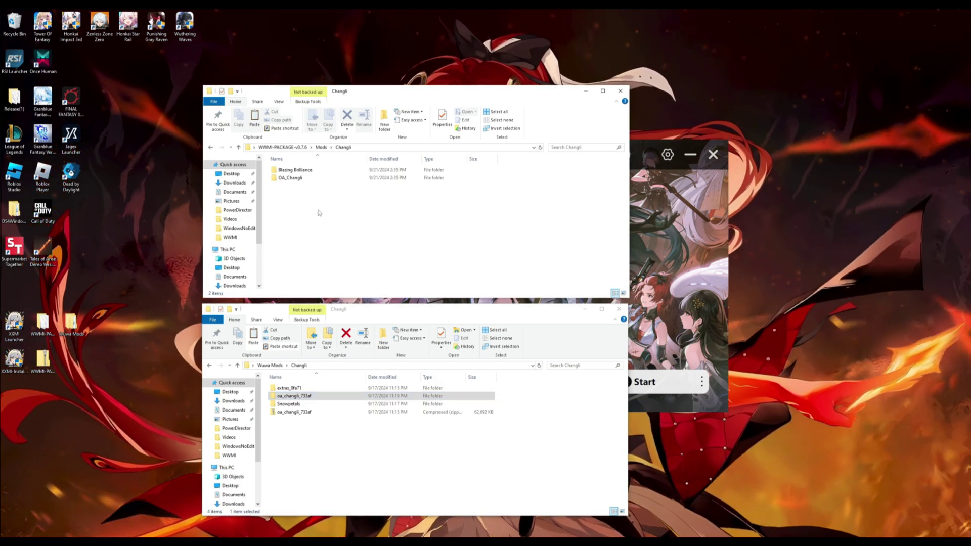
Minimize both folder windows and start Wuthering Waves with WWMI from XXMI Launcher
left_click(585, 91)
left_click(584, 310)
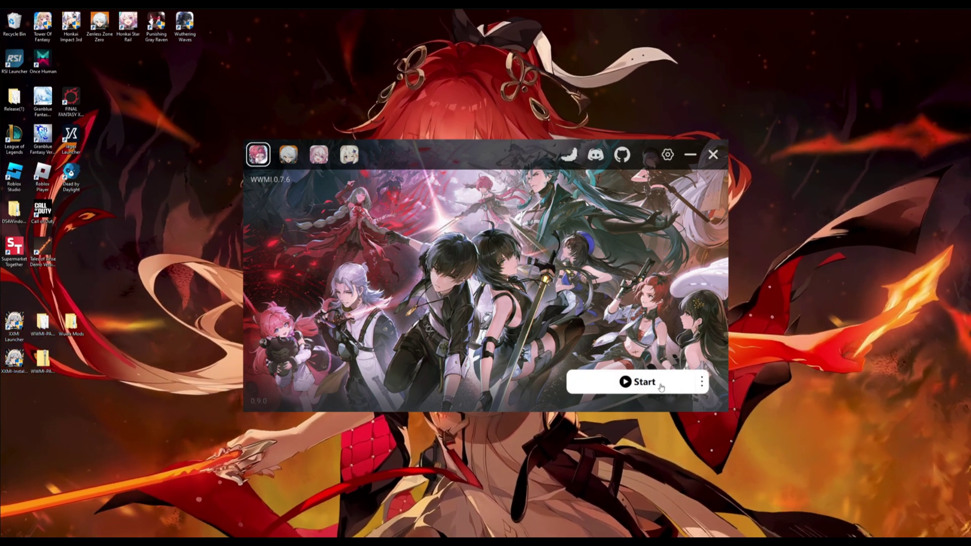
left_click(659, 387)
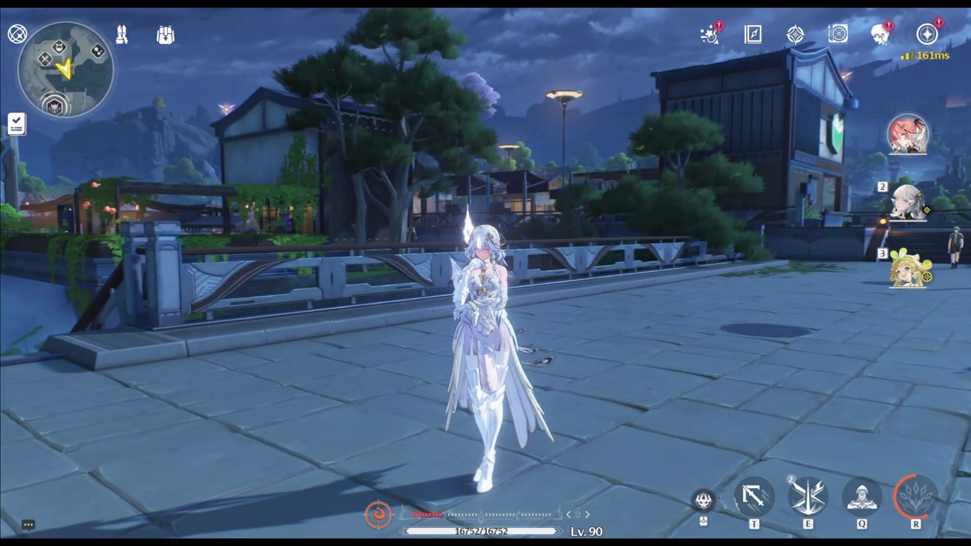
Switch through the second and third party characters and back to the first to check their modded skins in the game
key("2")
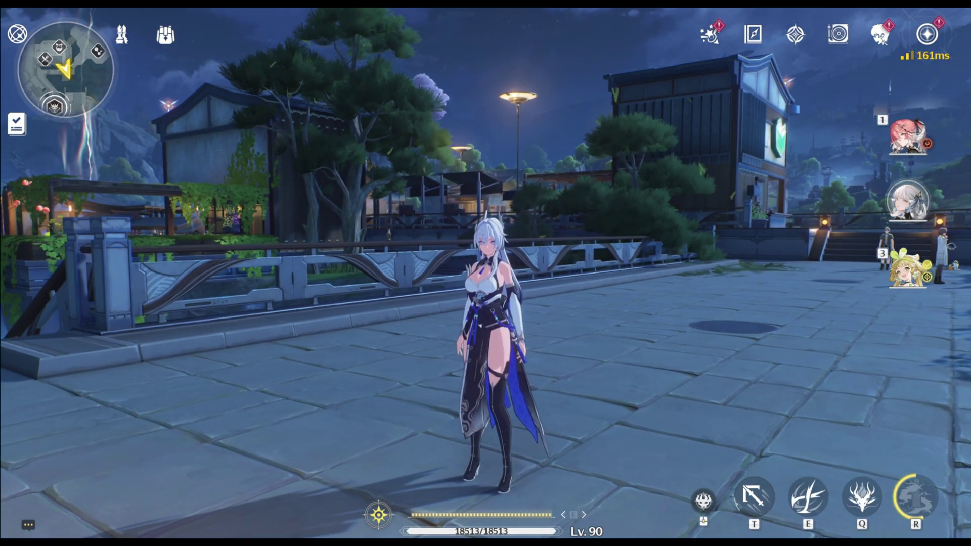
key("3")
key("1")
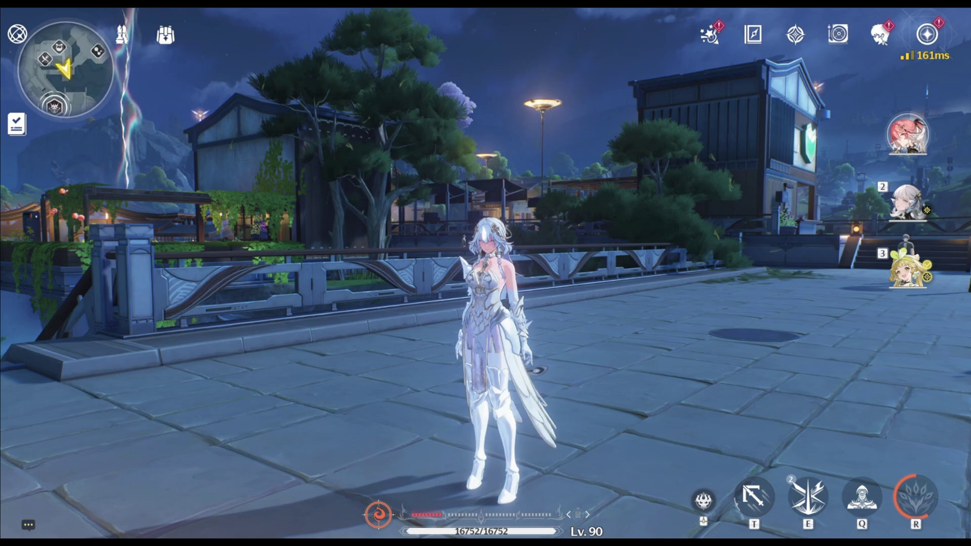
Bring both mod folder windows up over the game and return from Snowpetals to the Wuwa Mods Changli folder
key("super")
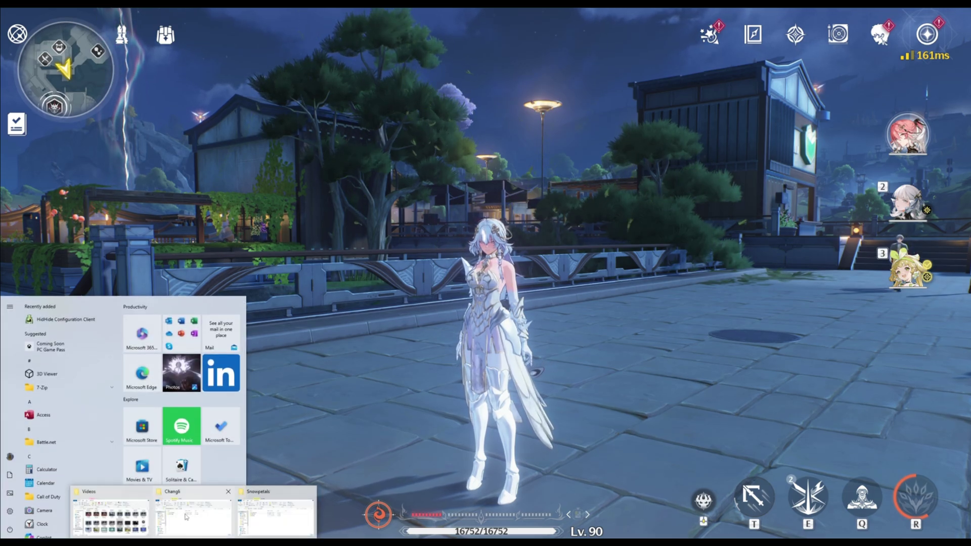
mouse_move(190, 516)
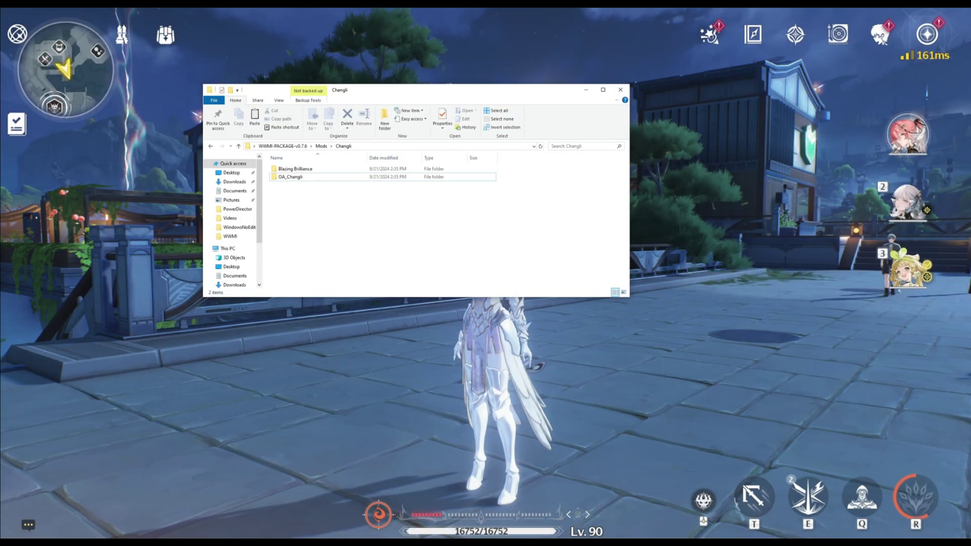
left_click(238, 521)
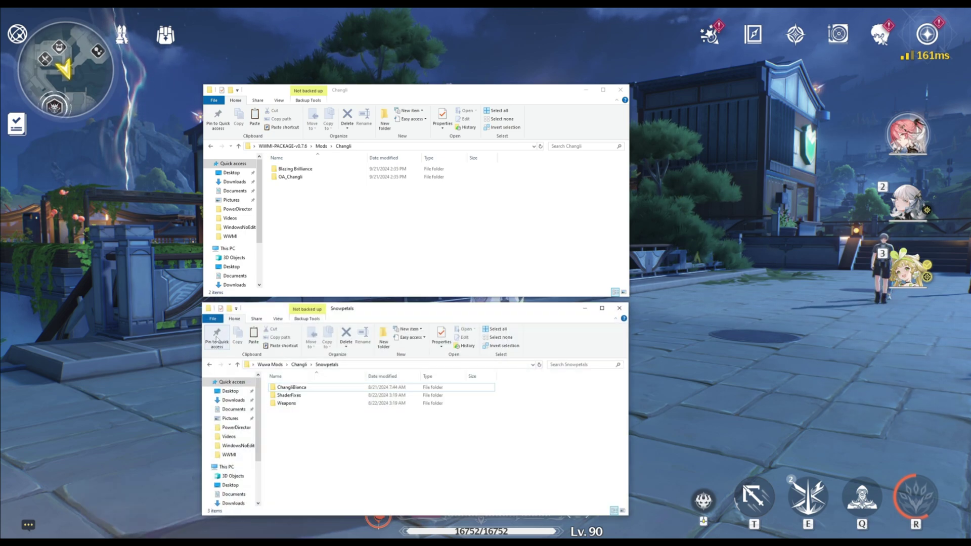
left_click(210, 365)
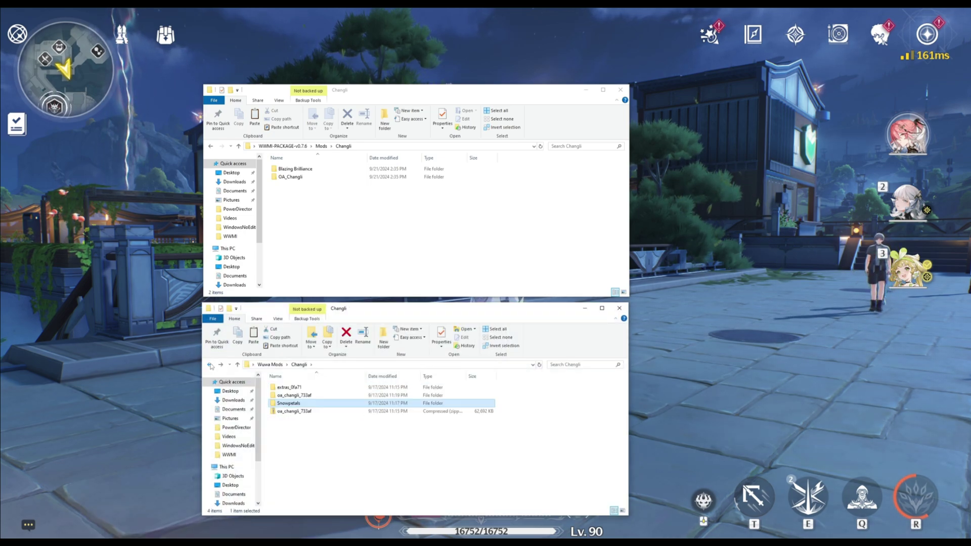
Delete the OA_Changli folder from the WWMI package's Changli folder
left_click(321, 257)
left_click(297, 178)
right_click(295, 178)
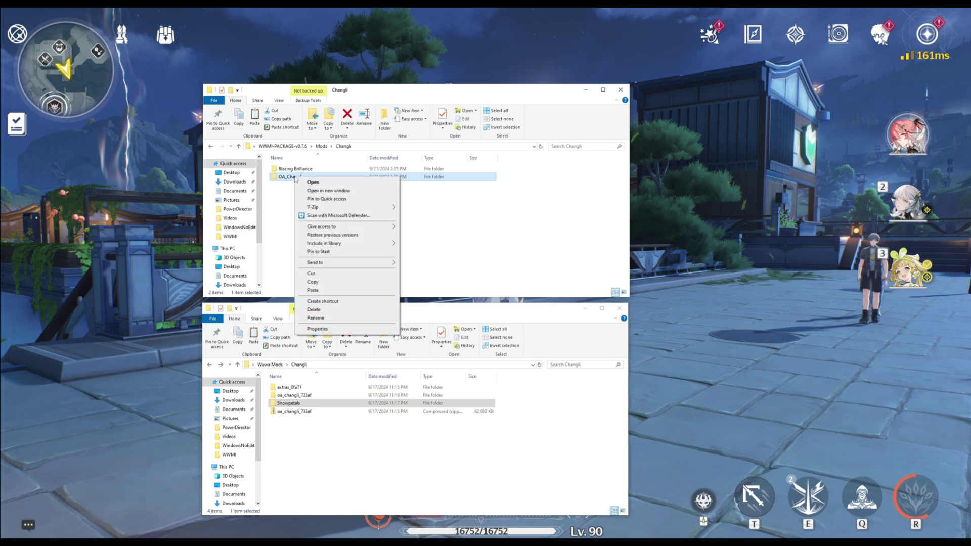
left_click(325, 310)
Copy the Snowpetals folder from the Wuwa Mods Changli folder into the WWMI package's Changli folder
left_click(303, 404)
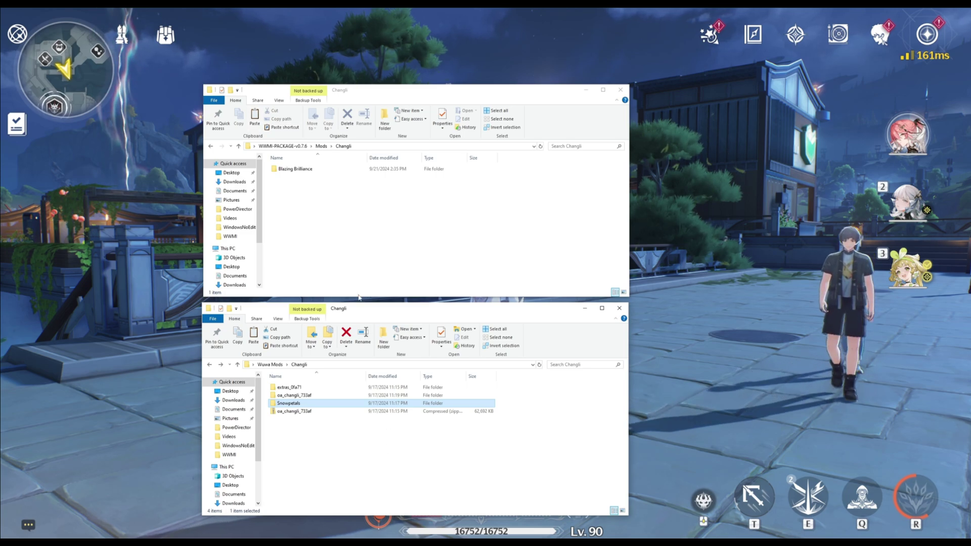
left_click(332, 202)
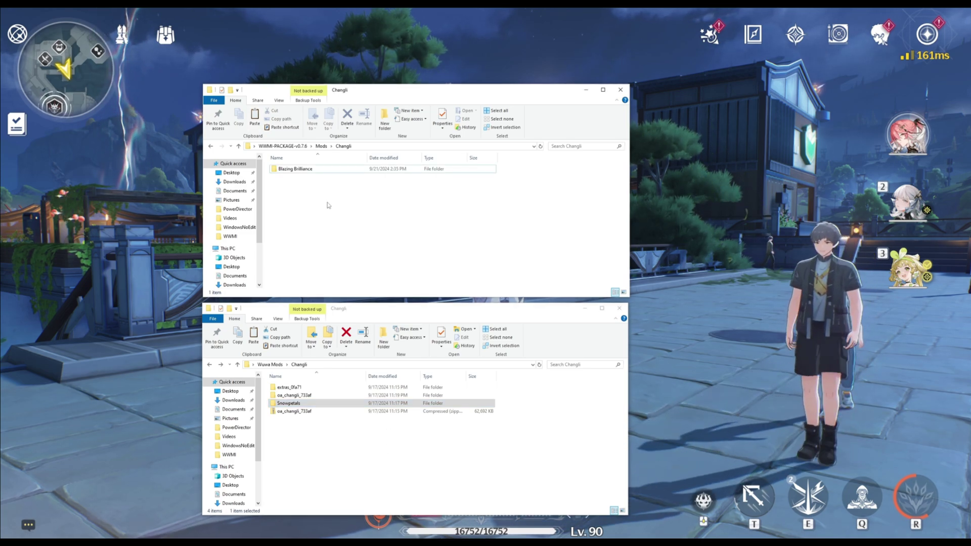
key("ctrl+v")
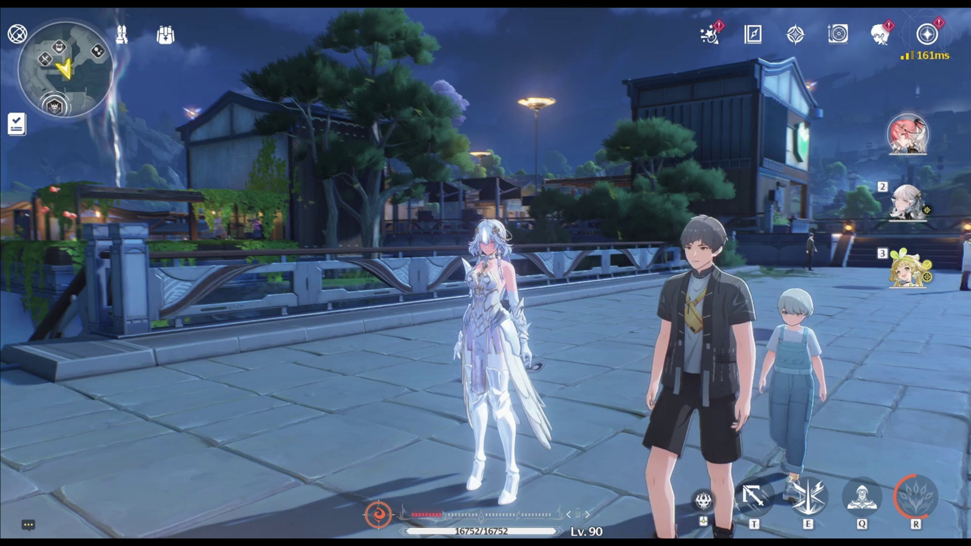
Reload the mods in the running game and perform several attacks with Changli to check the new skin
key("F10")
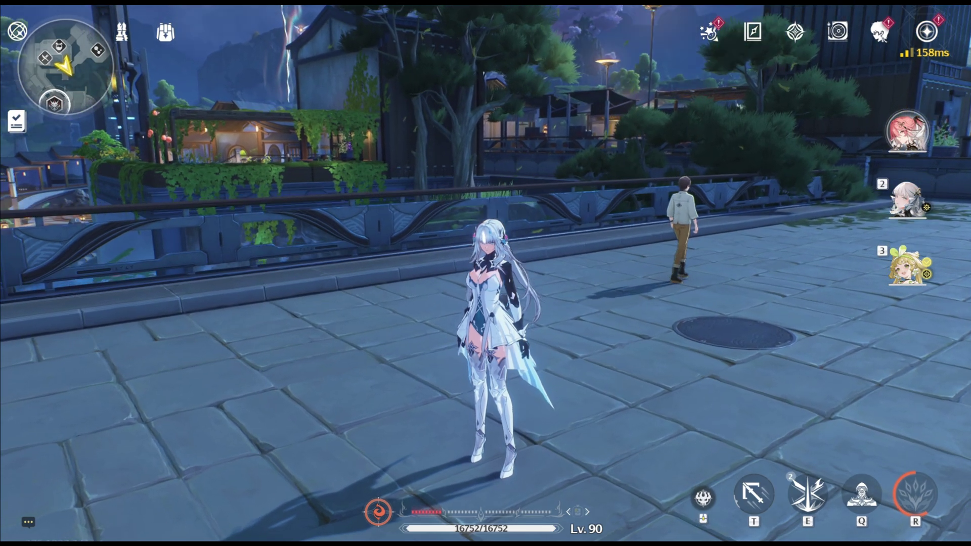
left_click(486, 273)
left_click(485, 273)
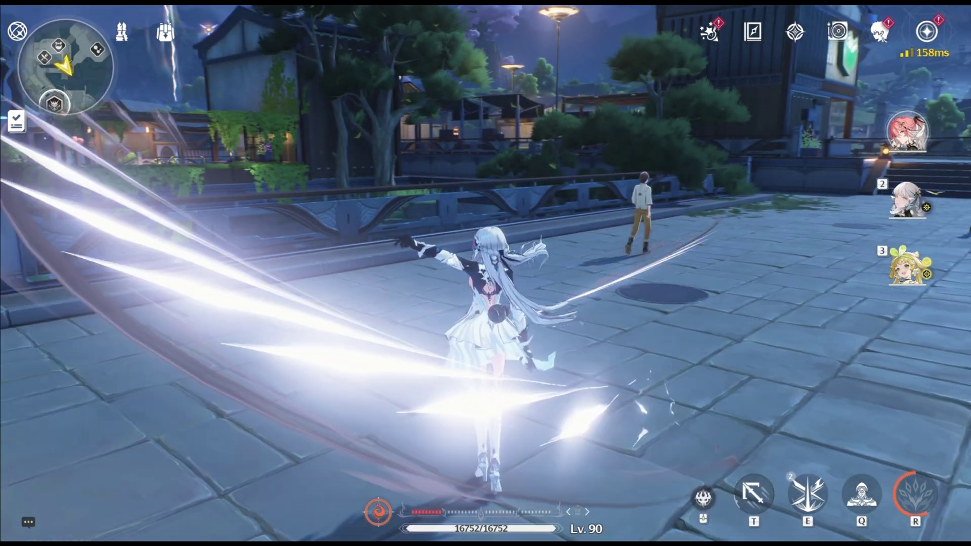
left_click(485, 273)
left_click(485, 273)
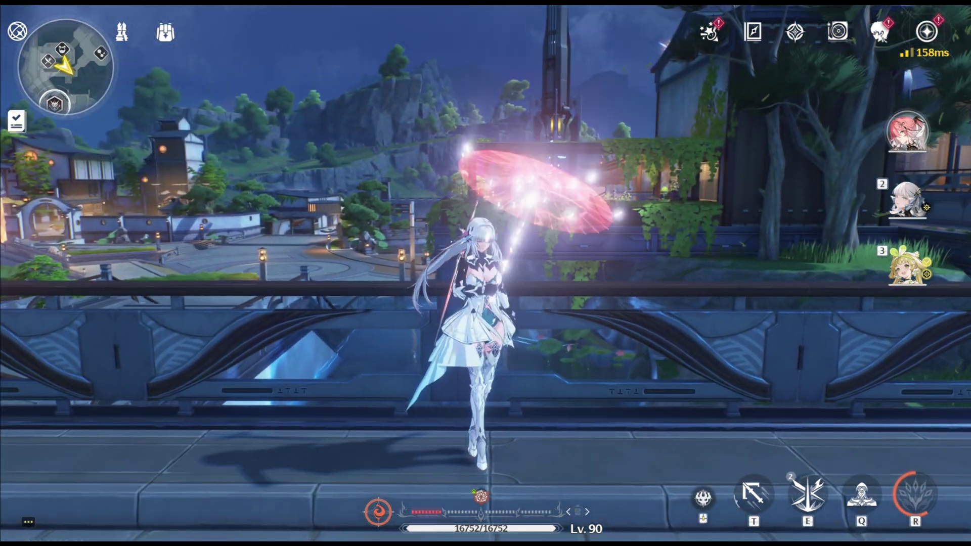
Bring both Changli folder windows back over the game and open the Snowpetals folder in Wuwa Mods
key("super")
mouse_move(192, 540)
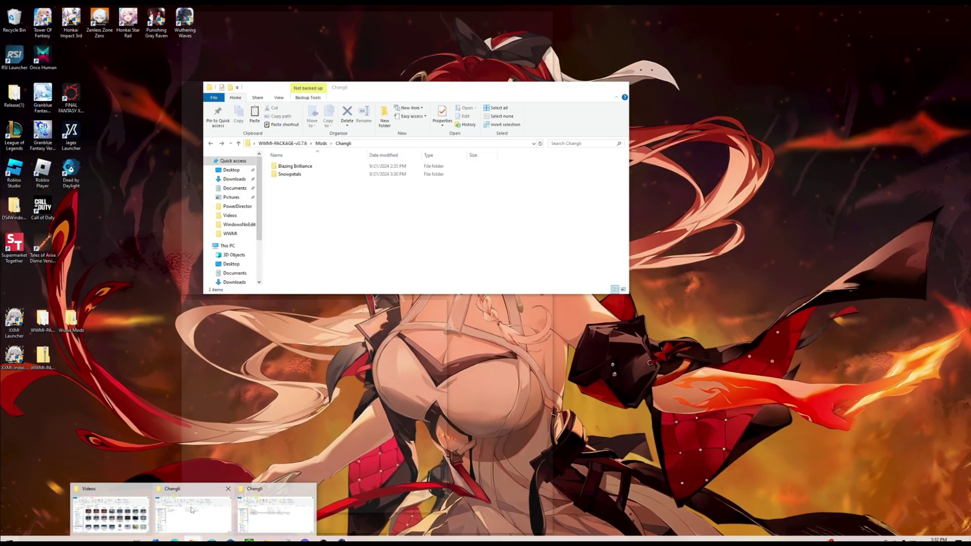
left_click(191, 510)
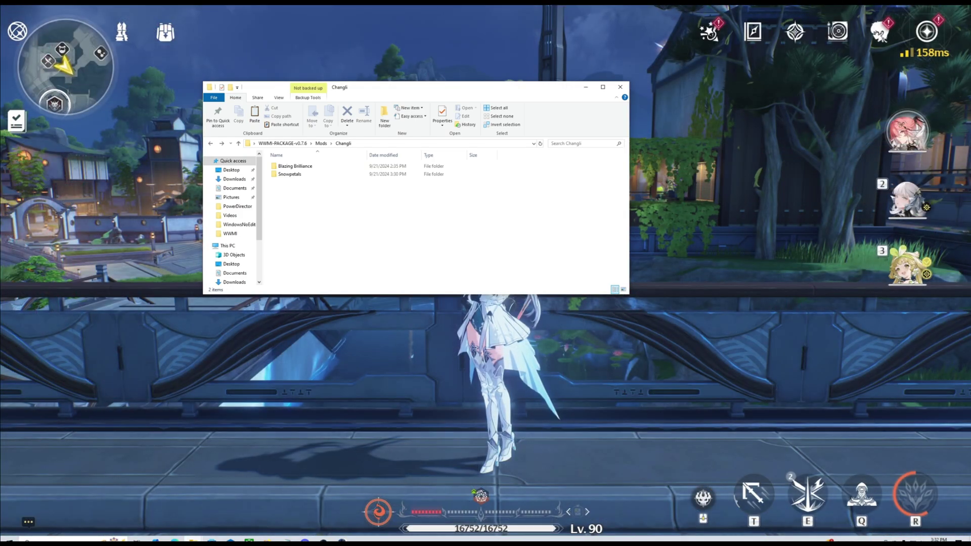
mouse_move(192, 540)
left_click(277, 506)
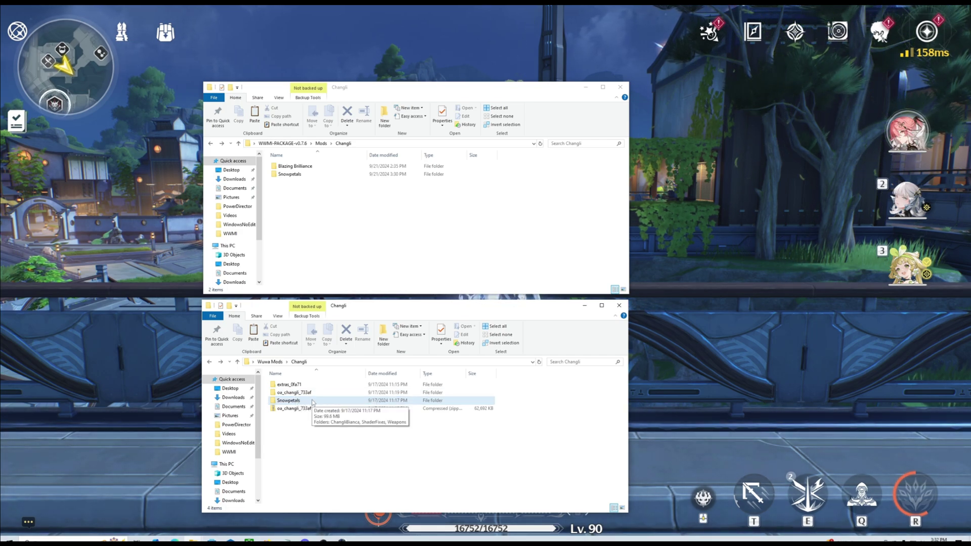
double_click(312, 402)
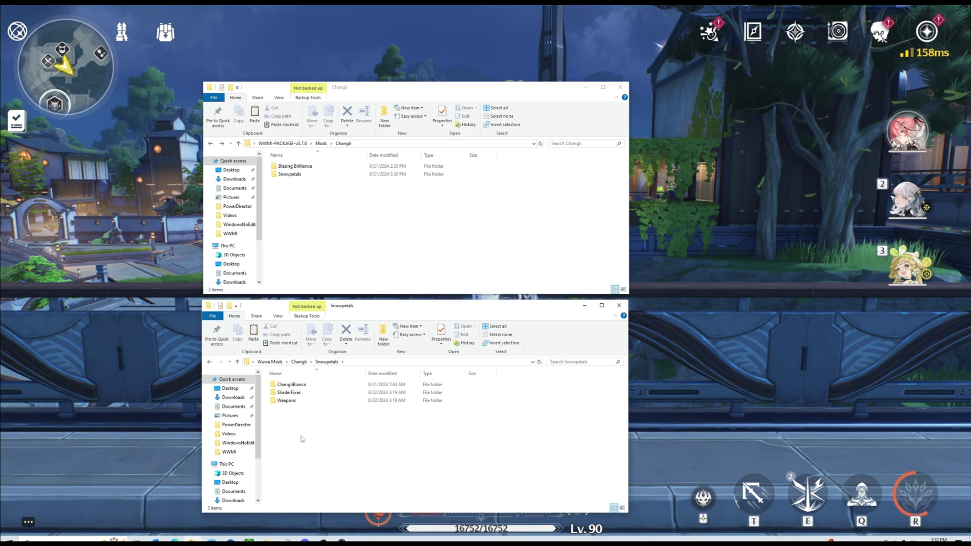
Copy all files from Snowpetals' ShaderFixes folder in Wuwa Mods into the WWMI-PACKAGE-v0.7.6 ShaderFixes folder, replacing the files with the same names
double_click(290, 394)
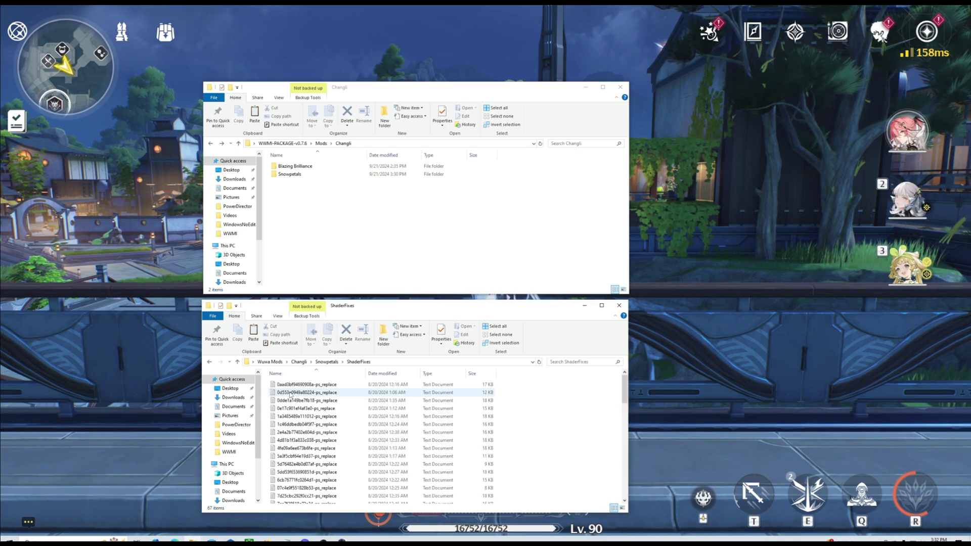
key("ctrl+a")
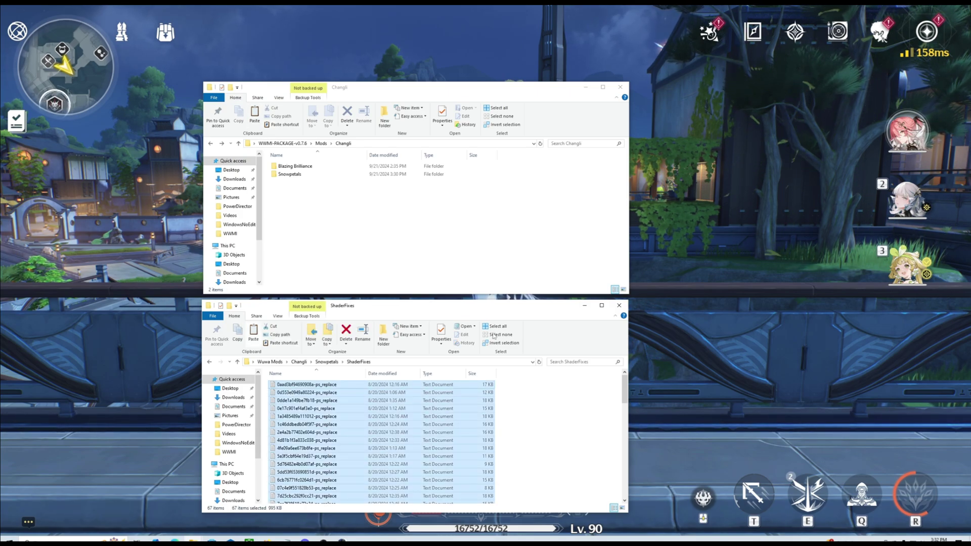
left_click(375, 254)
left_click(210, 144)
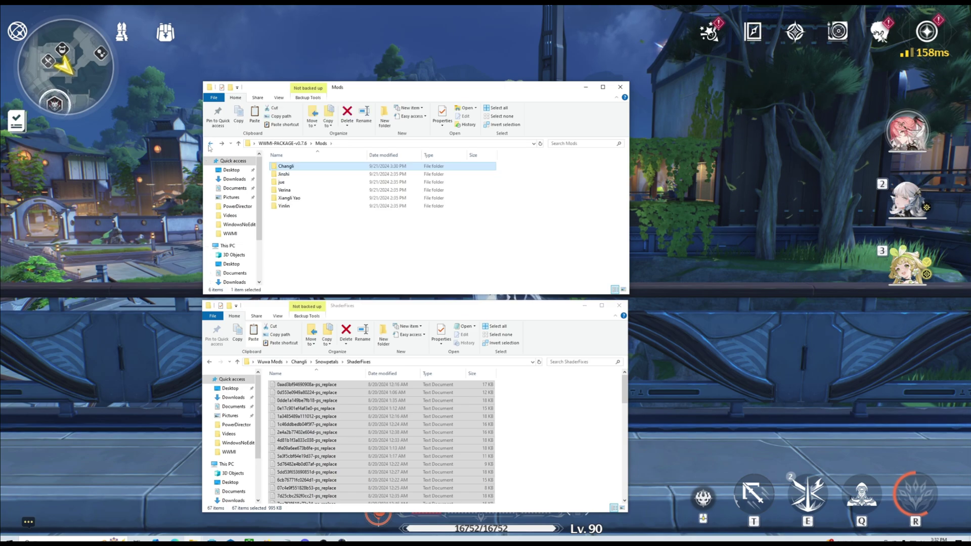
left_click(210, 144)
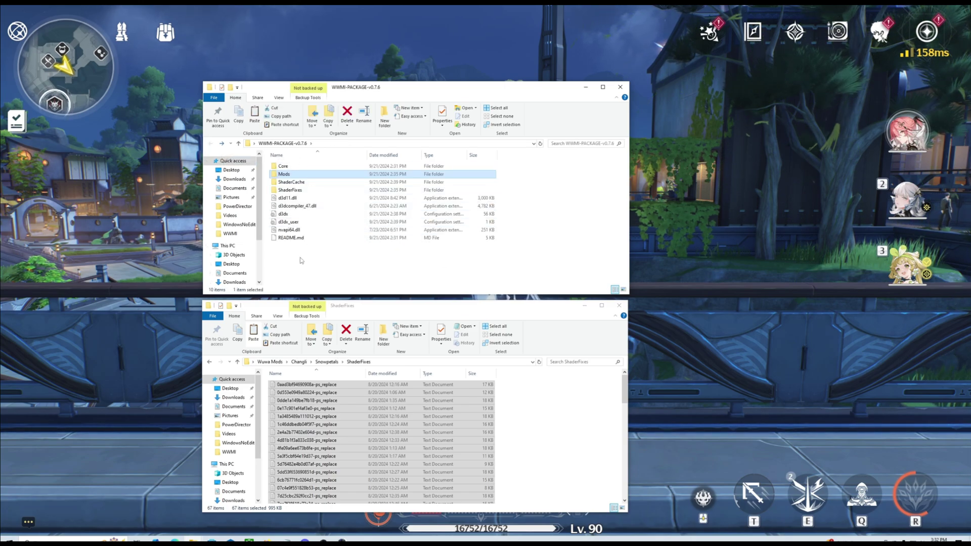
left_click(349, 251)
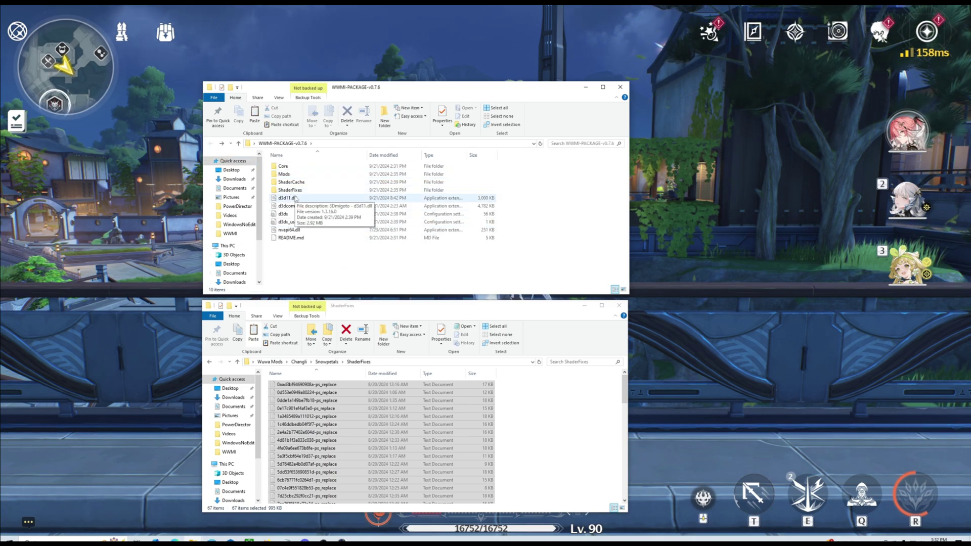
double_click(292, 191)
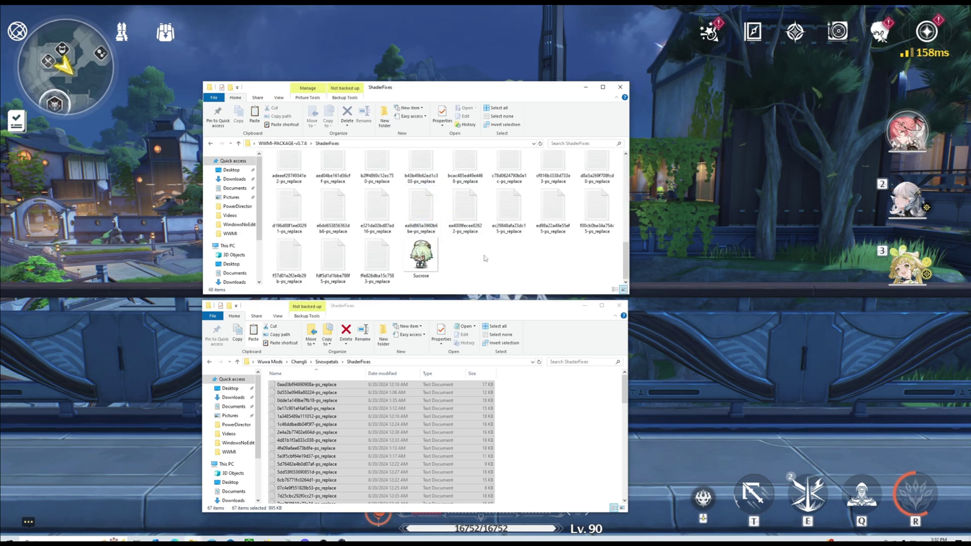
key("ctrl+v")
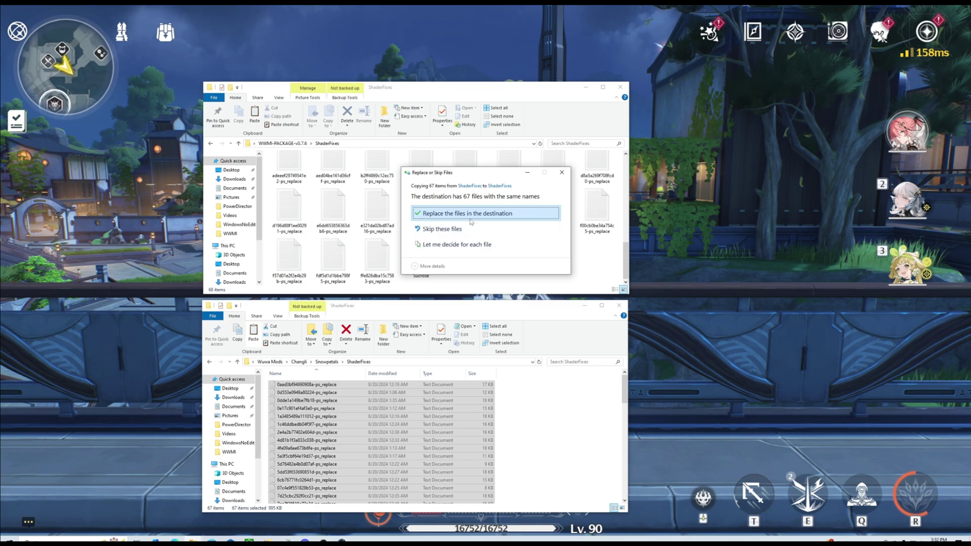
left_click(475, 211)
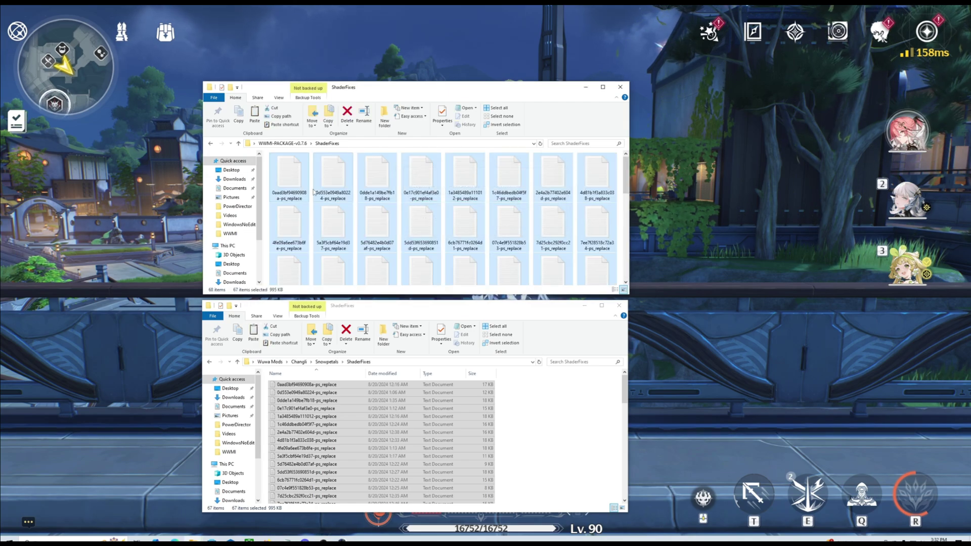
Open the ChangliBianca folder inside the WWMI package's Mods, Changli, Snowpetals folder and select the ShadersChangli configuration file
left_click(211, 144)
double_click(291, 174)
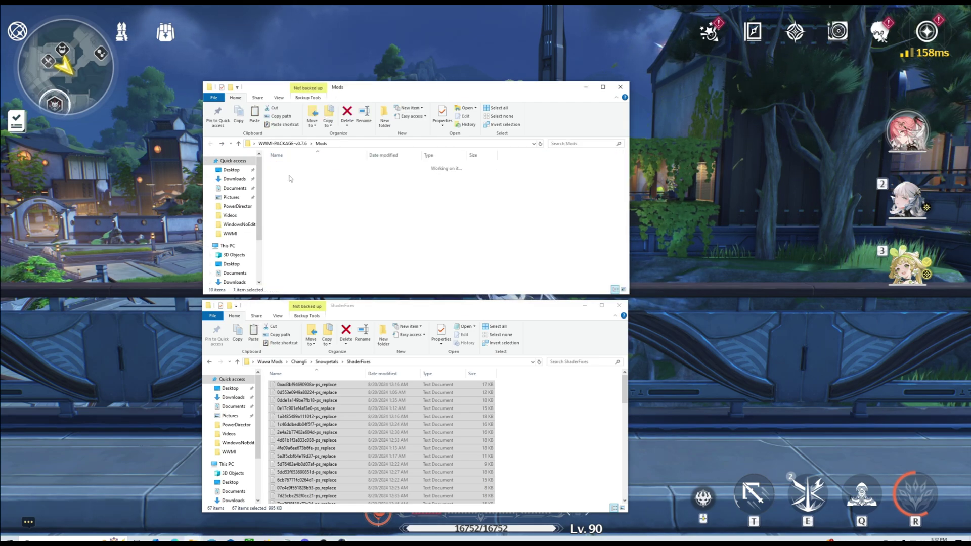
double_click(286, 166)
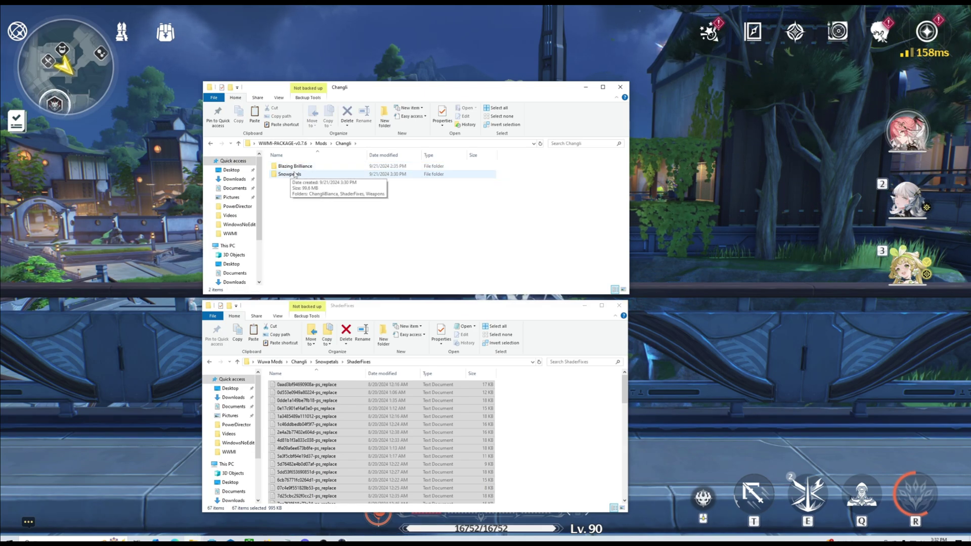
double_click(295, 174)
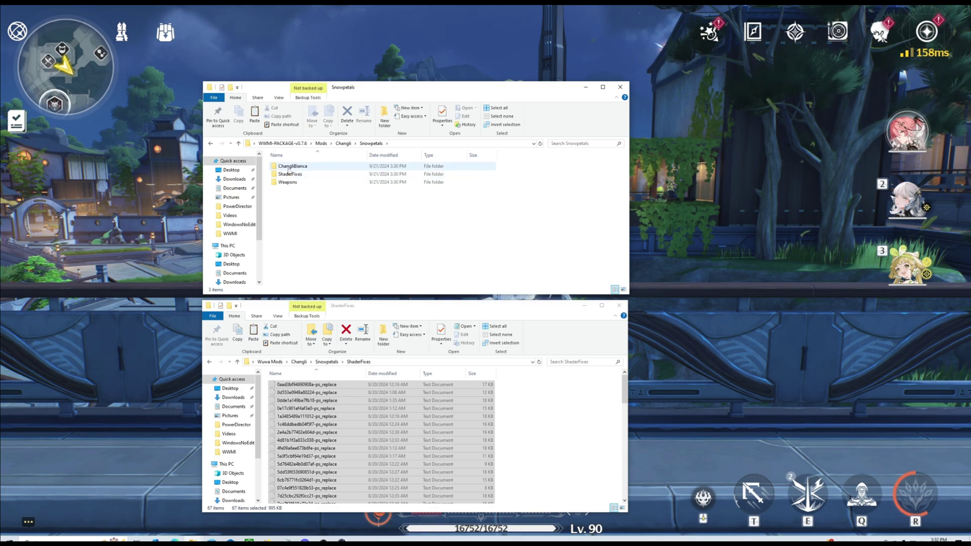
double_click(288, 168)
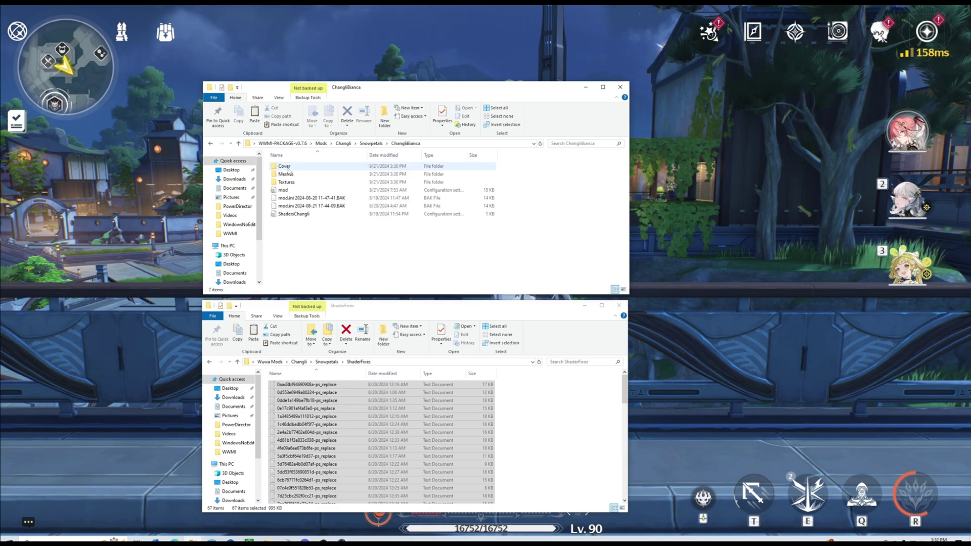
left_click(296, 217)
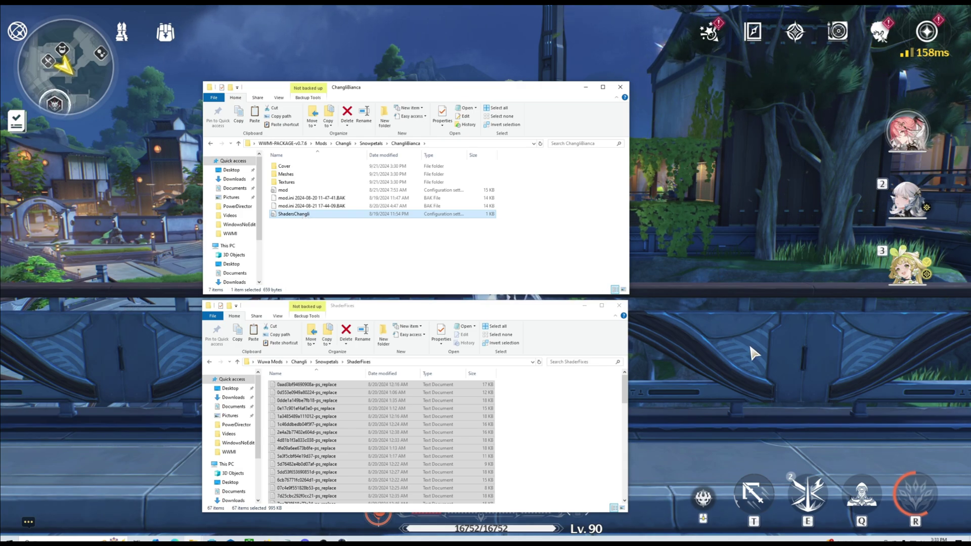
Return to the game, reload the mods and attack with Changli to check the shader effects
left_click(679, 347)
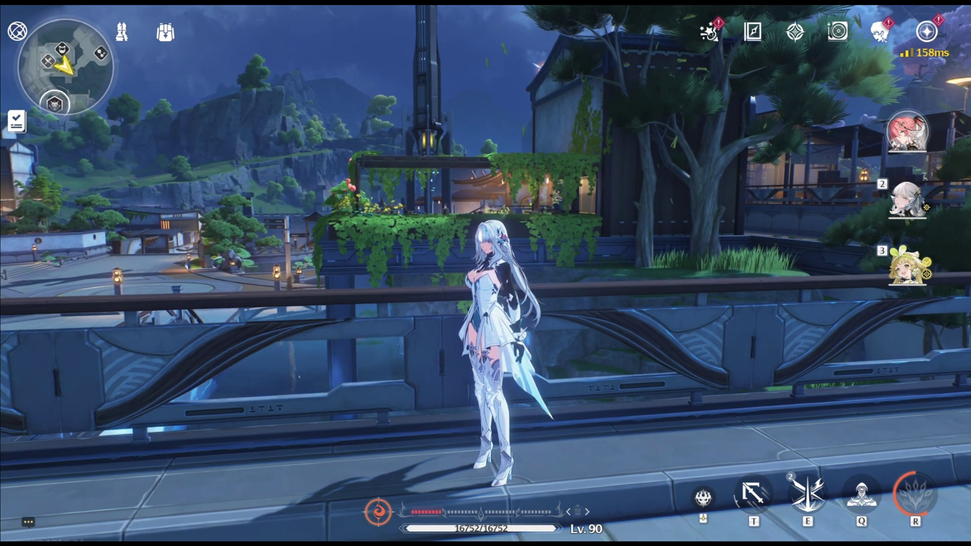
key("F10")
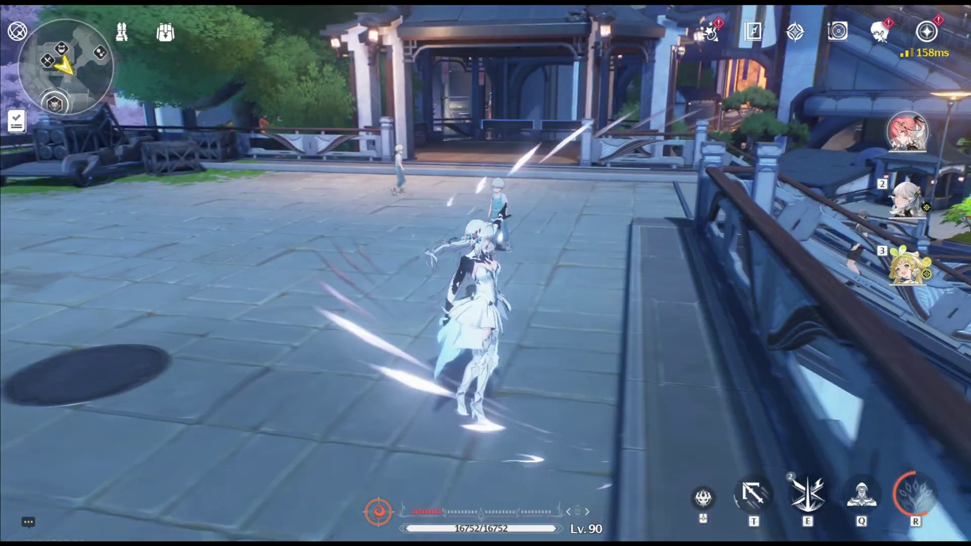
left_click(485, 273)
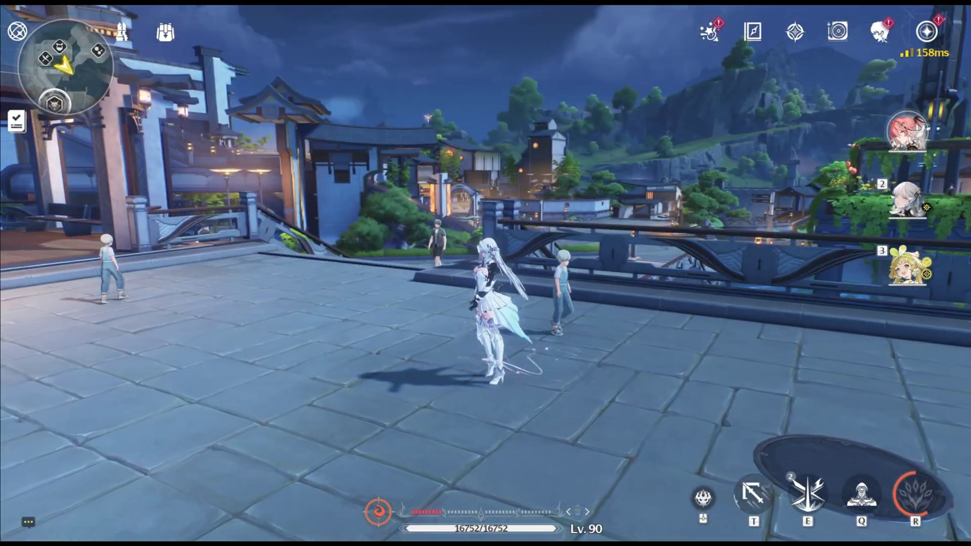